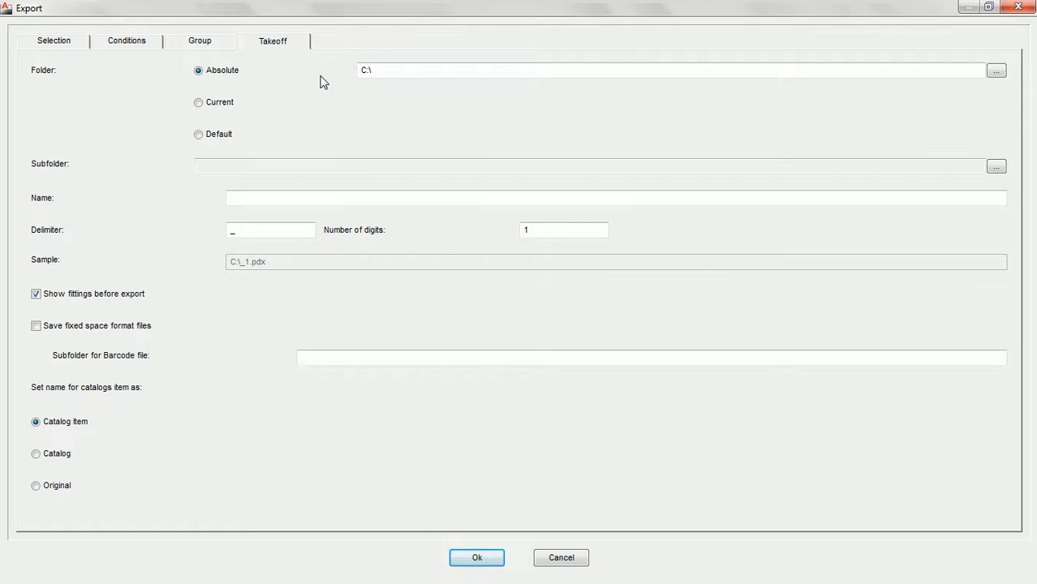
Set the takeoff export folder to the absolute path C:\- PCAD Training Video Folder\PCAD EXPORT FOLDER.
{"action": "key", "text": "Tab"}
{"action": "left_click", "coordinate": [199, 103]}
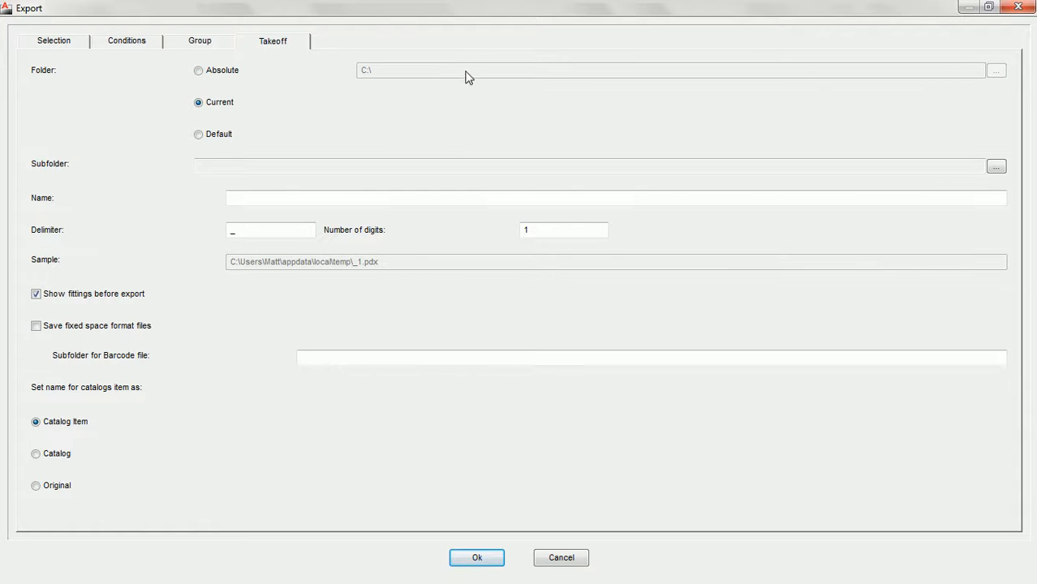
{"action": "left_click", "coordinate": [200, 74]}
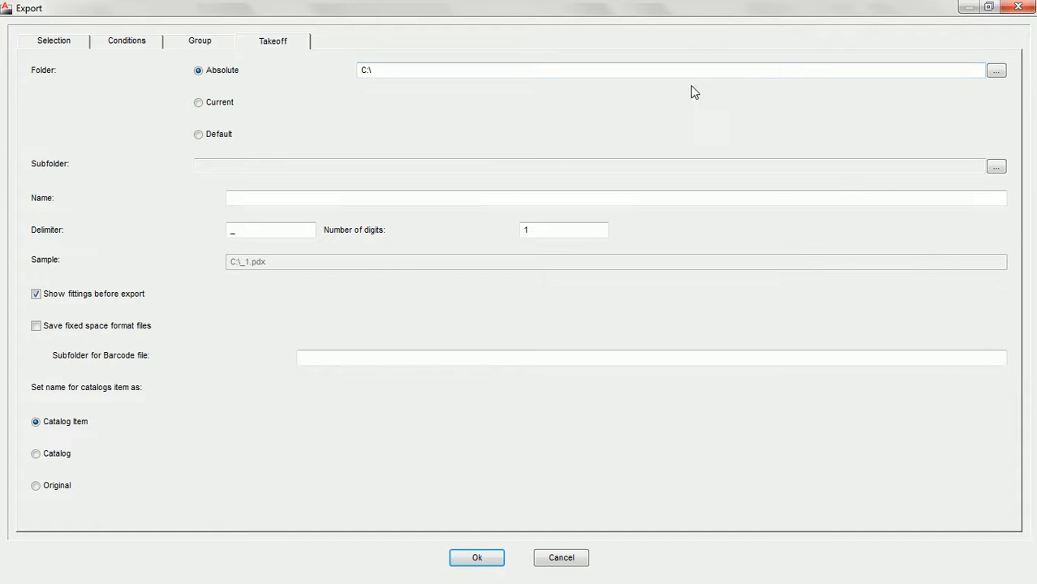
{"action": "left_click", "coordinate": [997, 71]}
{"action": "left_click_drag", "start_coordinate": [527, 174], "coordinate": [466, 135]}
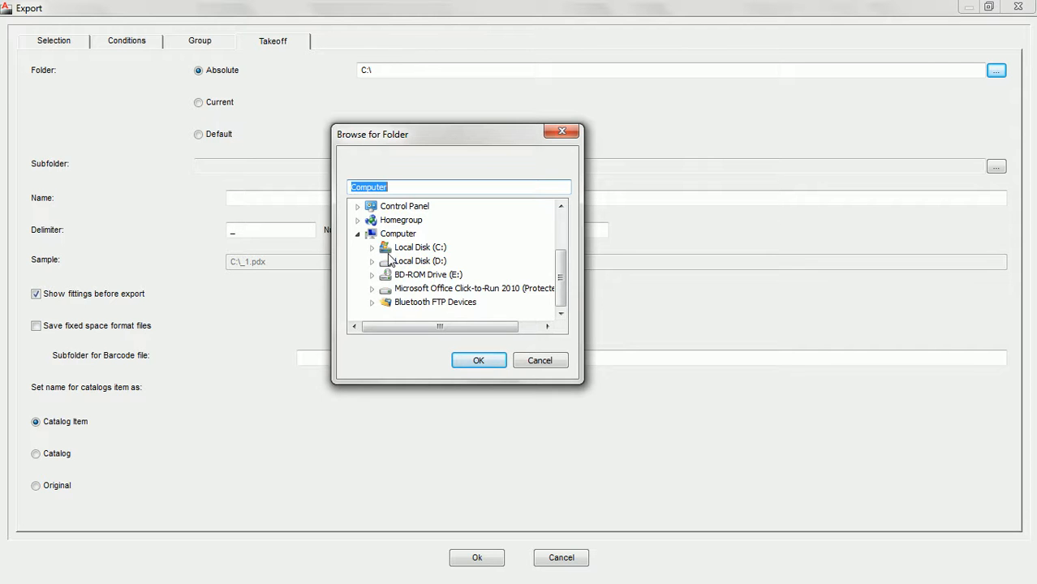
{"action": "double_click", "coordinate": [420, 248]}
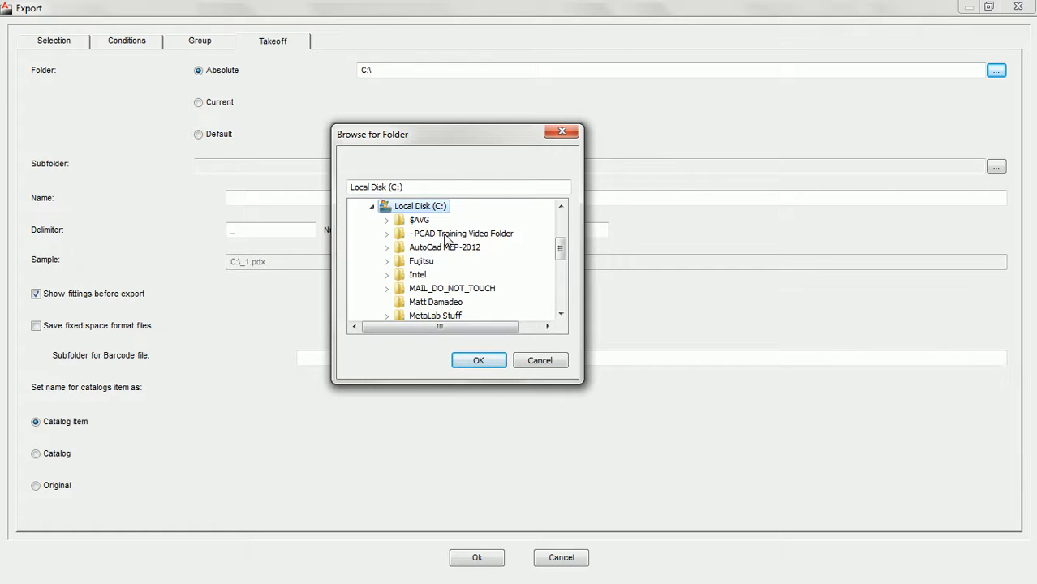
{"action": "double_click", "coordinate": [447, 236]}
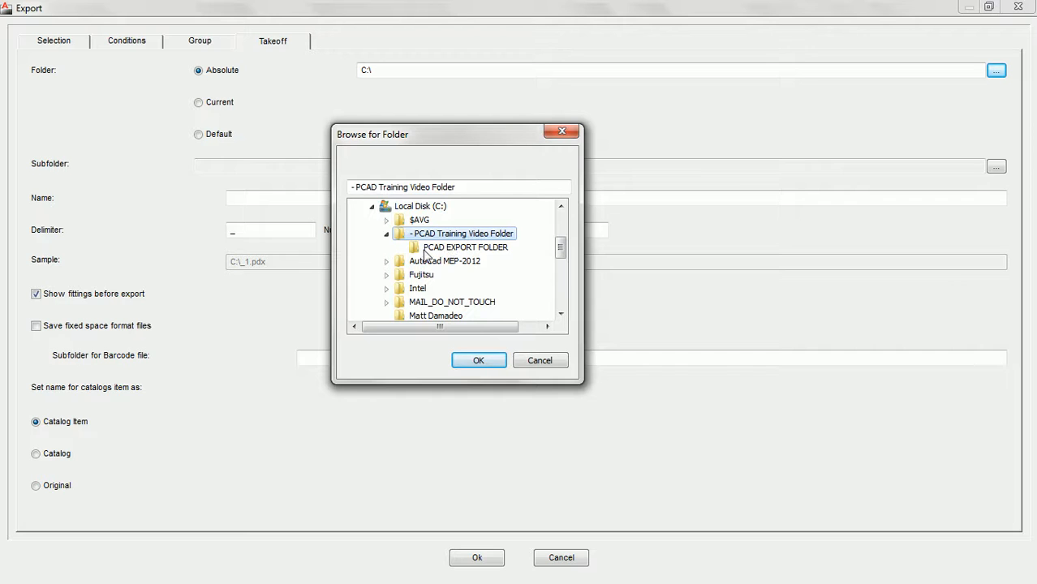
{"action": "left_click", "coordinate": [453, 249]}
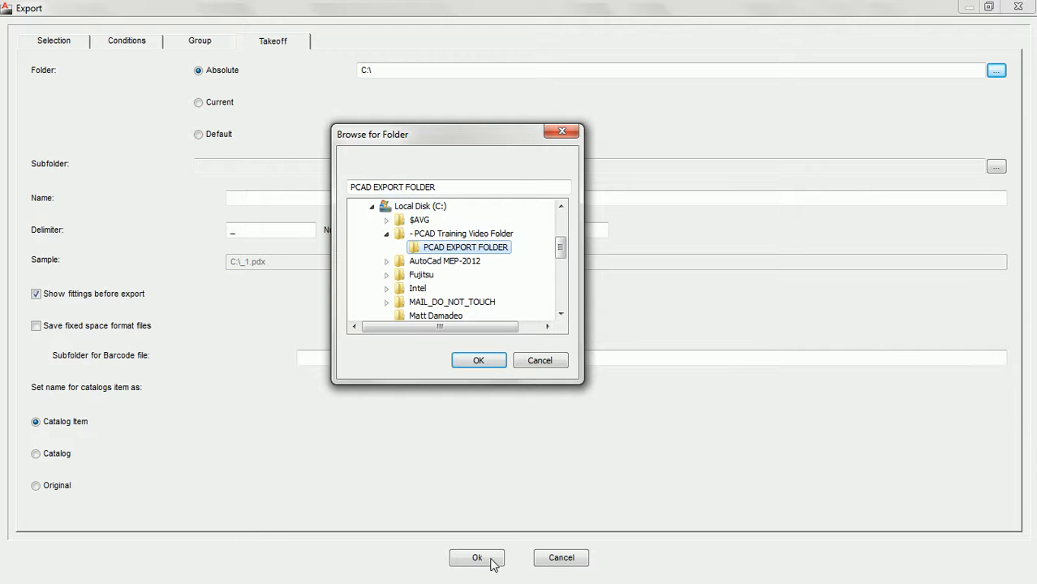
{"action": "left_click", "coordinate": [482, 362]}
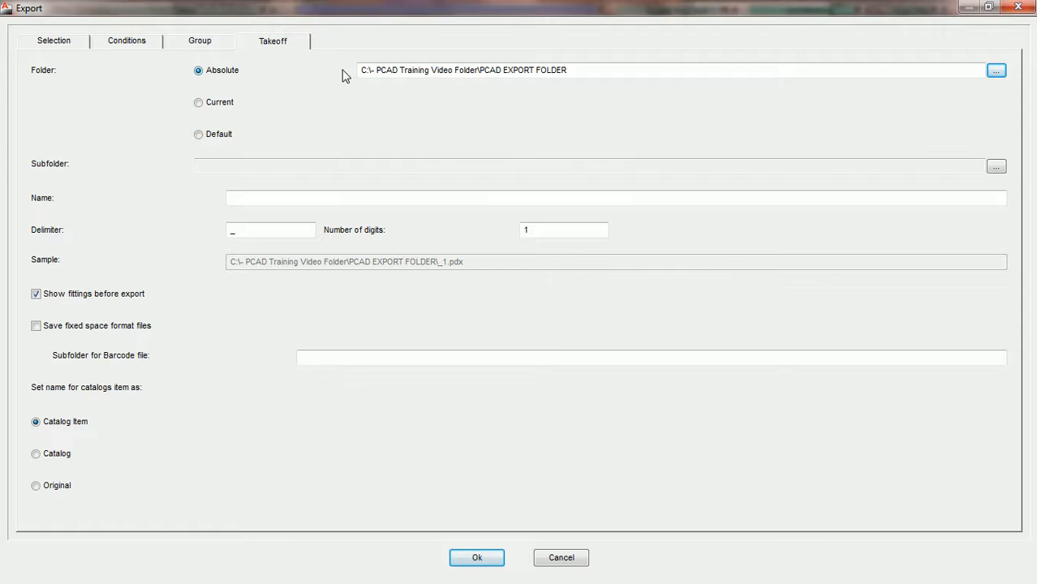
Try the Current and Default options for the takeoff export folder, and cancel the export.
{"action": "left_click", "coordinate": [199, 103]}
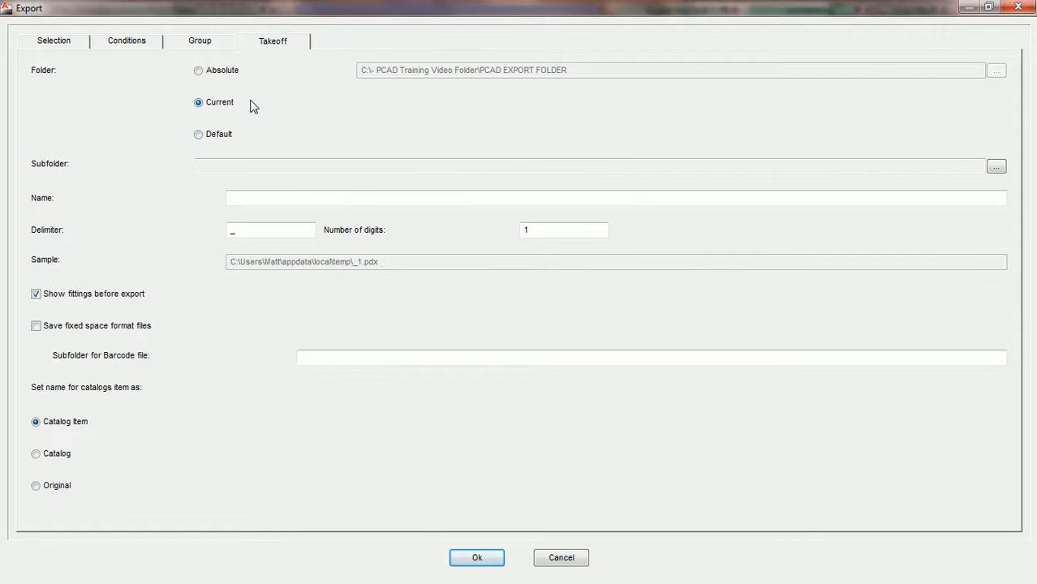
{"action": "left_click", "coordinate": [199, 136]}
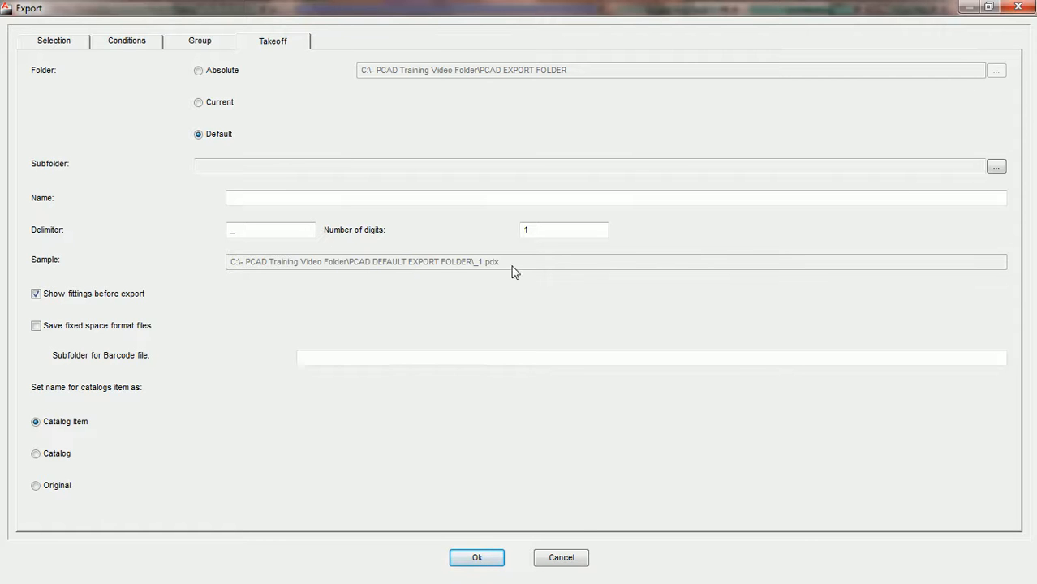
{"action": "left_click", "coordinate": [562, 557]}
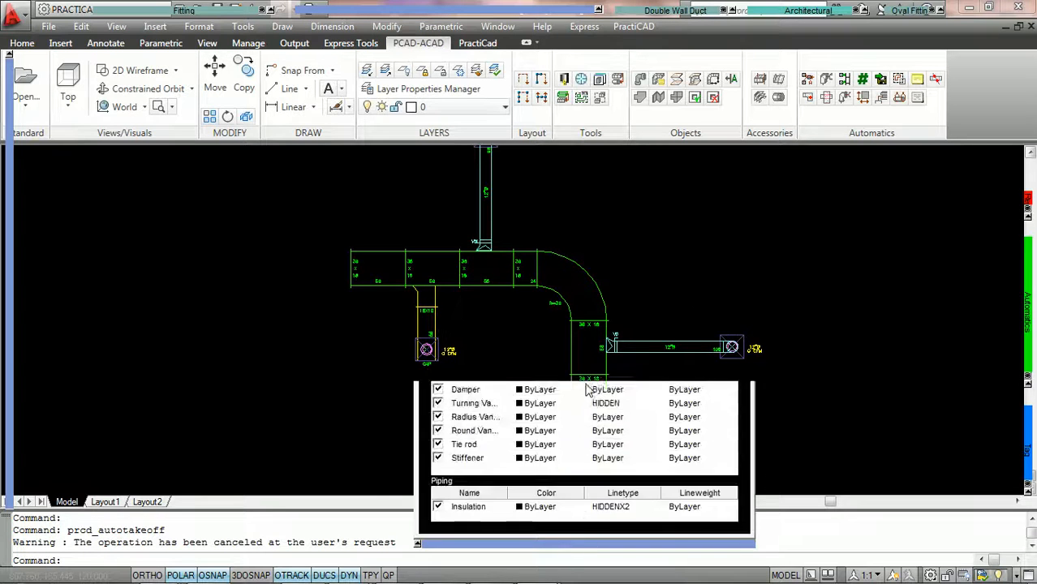
Examine the default folder settings and saved buttons of the Export automatics in the PractiCAD libraries.
{"action": "left_click", "coordinate": [564, 80]}
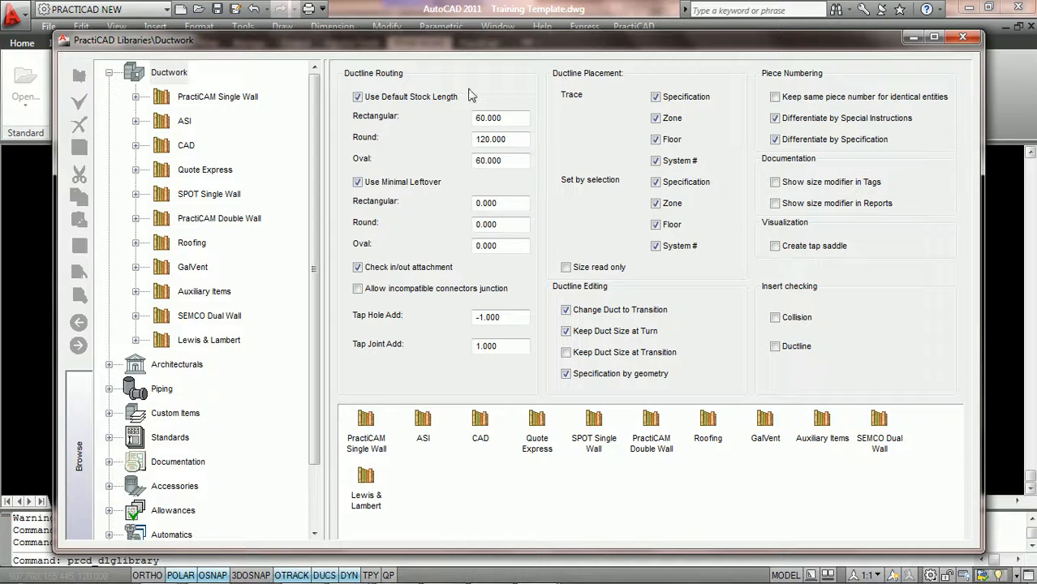
{"action": "left_click", "coordinate": [108, 72]}
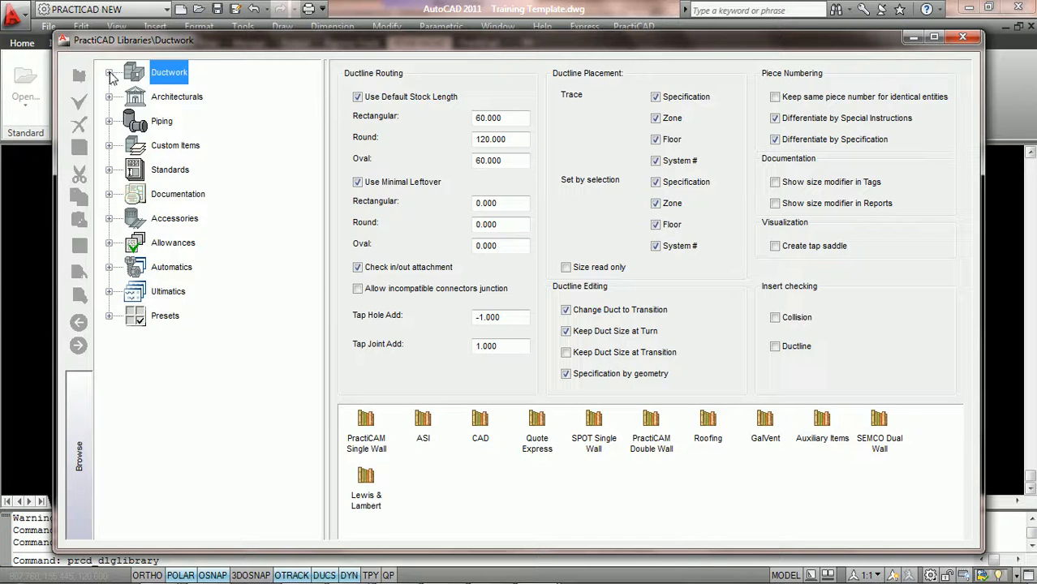
{"action": "left_click", "coordinate": [109, 267]}
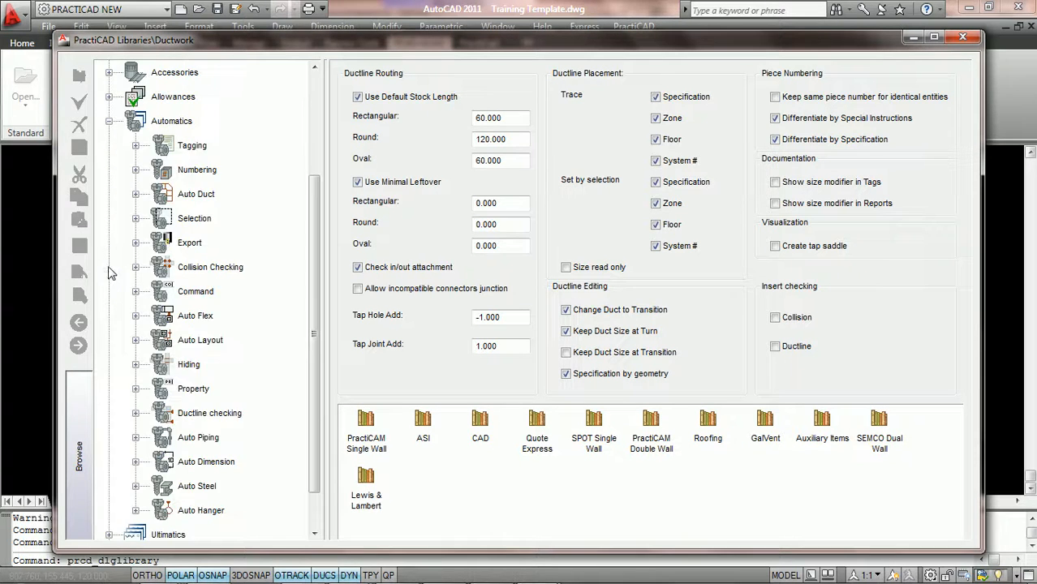
{"action": "left_click", "coordinate": [191, 247]}
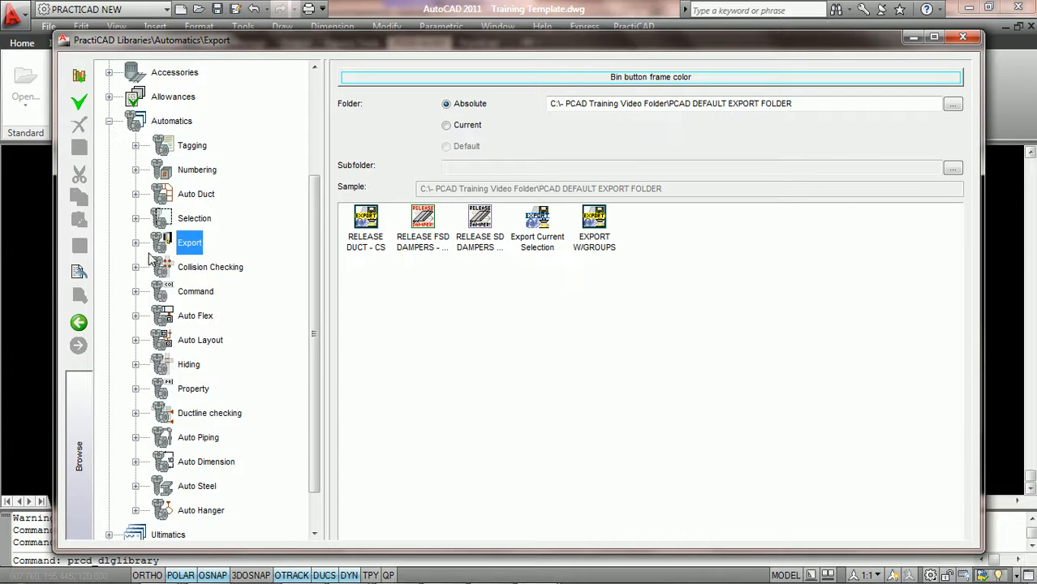
{"action": "left_click", "coordinate": [136, 243]}
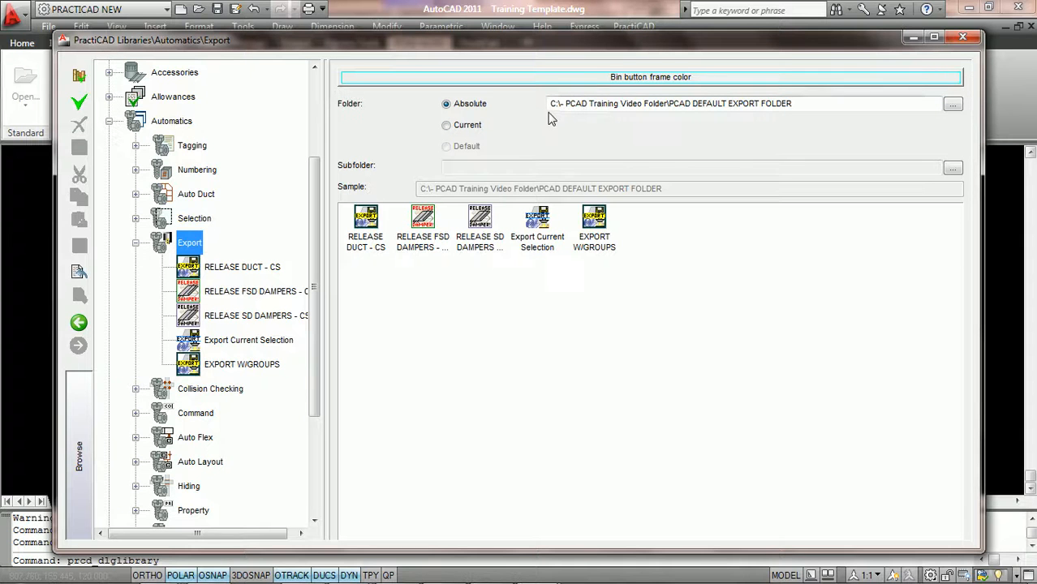
{"action": "left_click", "coordinate": [936, 39]}
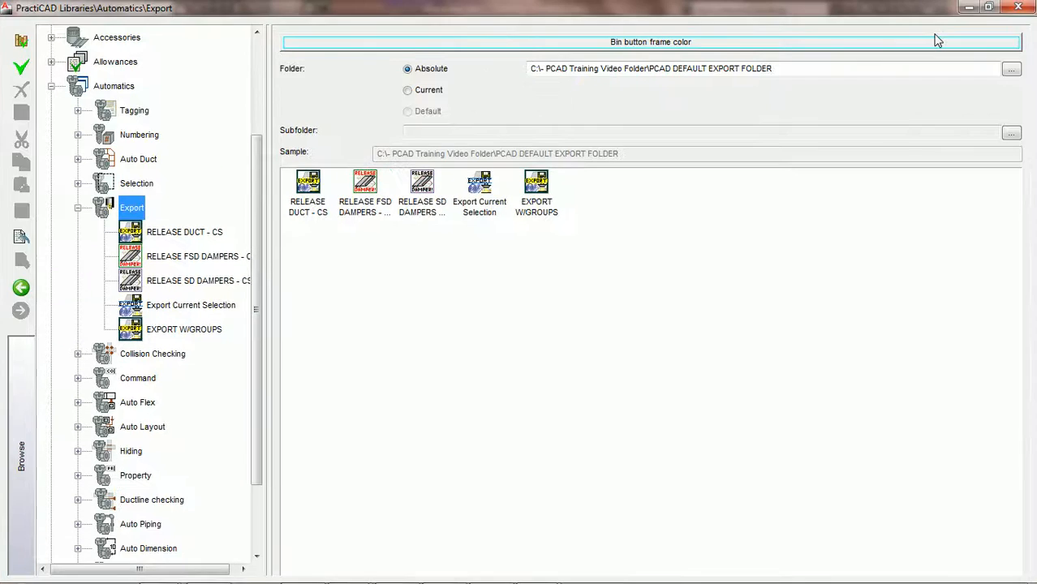
Try the Current folder option for the Export library, restore Absolute, and move the library window to check the Automatics tools behind it.
{"action": "left_click", "coordinate": [411, 94]}
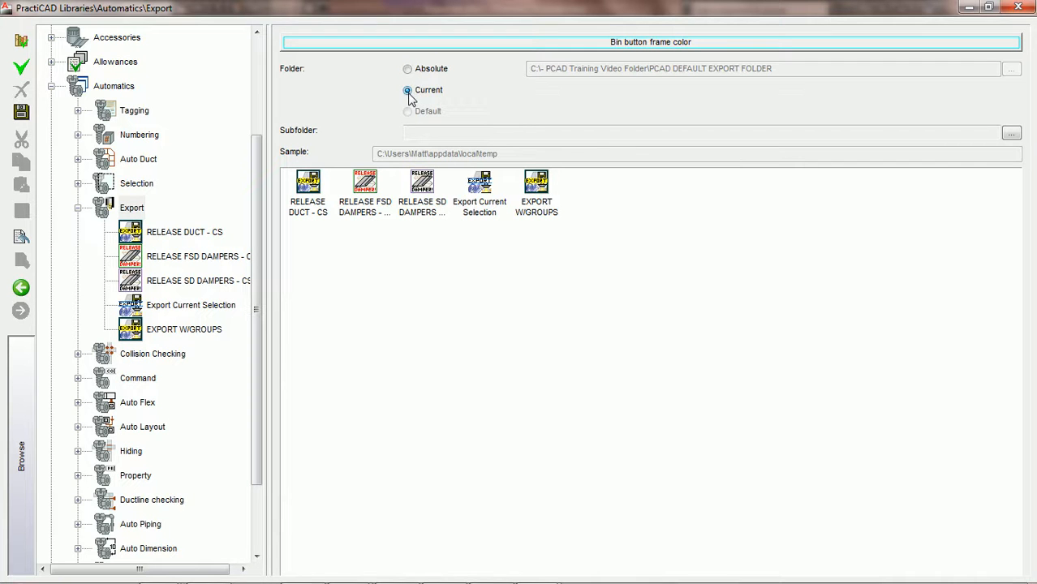
{"action": "left_click", "coordinate": [407, 70]}
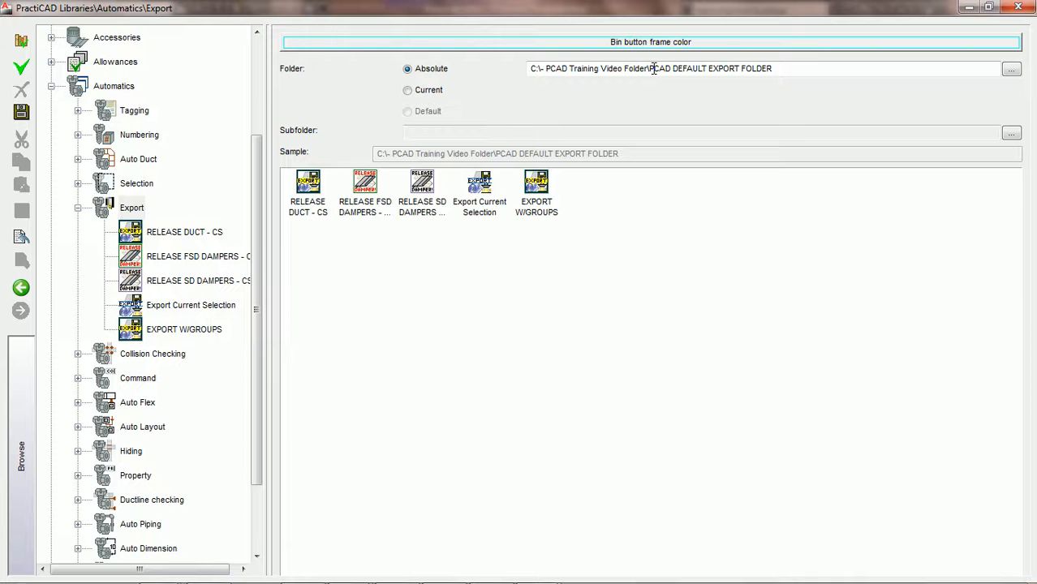
{"action": "left_click_drag", "start_coordinate": [624, 8], "coordinate": [627, 187]}
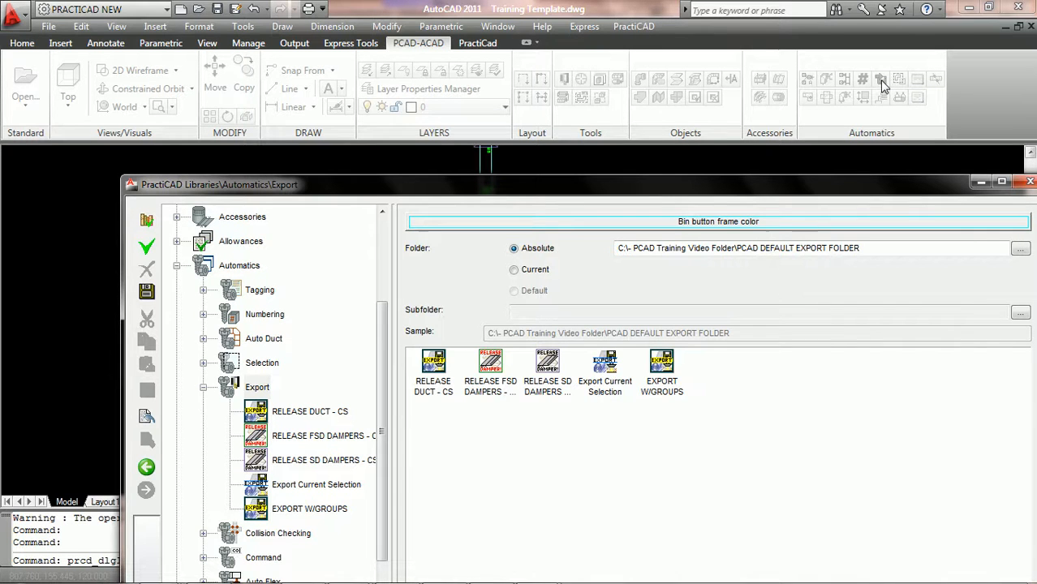
{"action": "left_click_drag", "start_coordinate": [872, 192], "coordinate": [800, 36]}
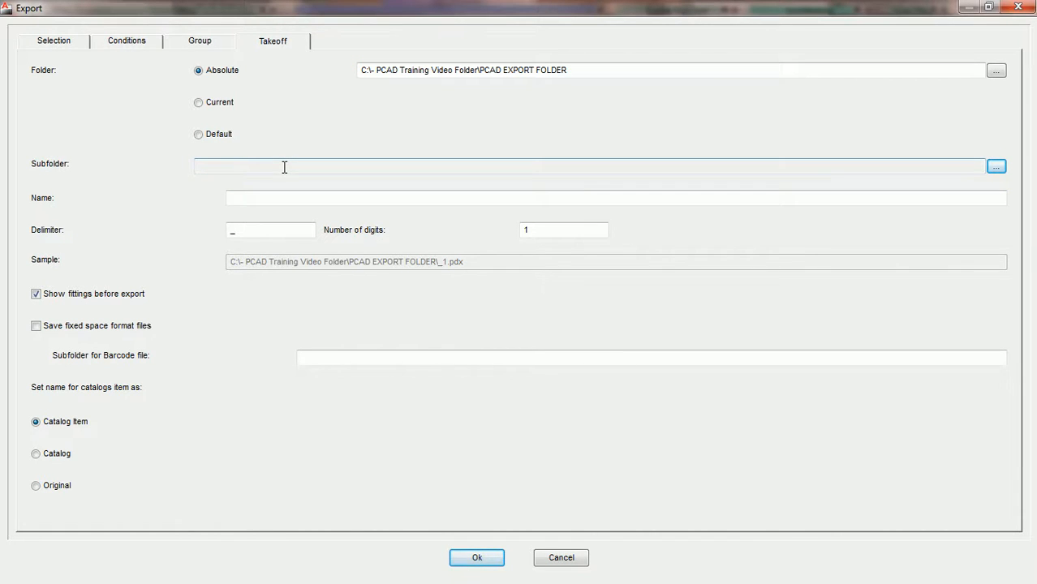
Set the takeoff subfolder to the Job Name property and export all listed fittings.
{"action": "left_click", "coordinate": [996, 167]}
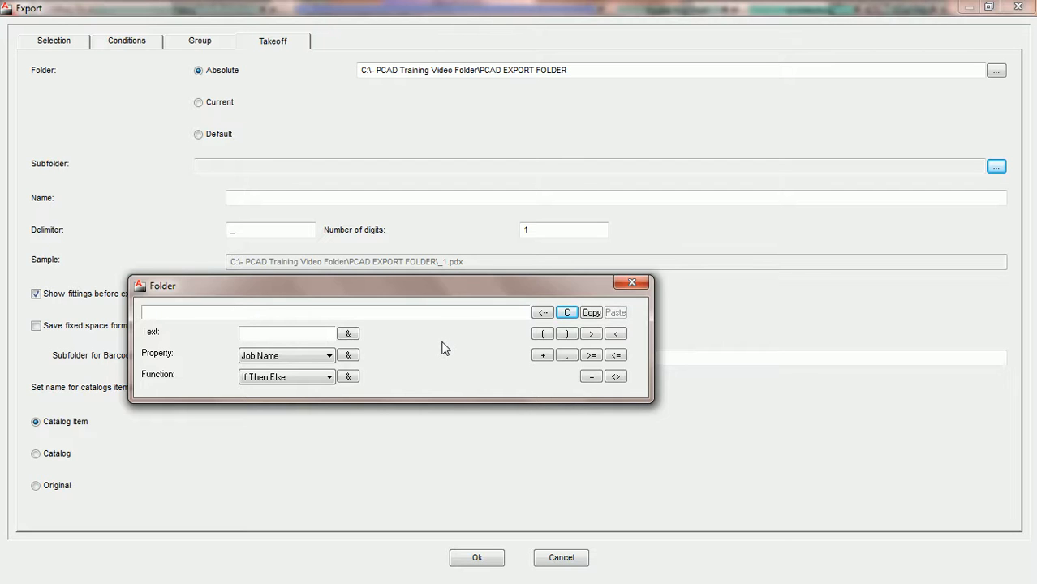
{"action": "left_click", "coordinate": [330, 357]}
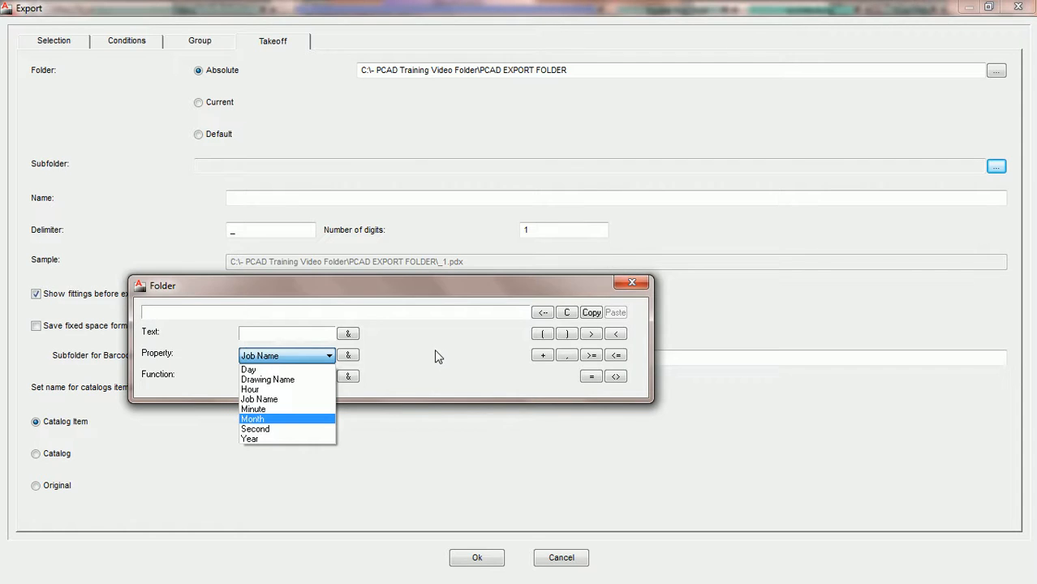
{"action": "left_click", "coordinate": [349, 357]}
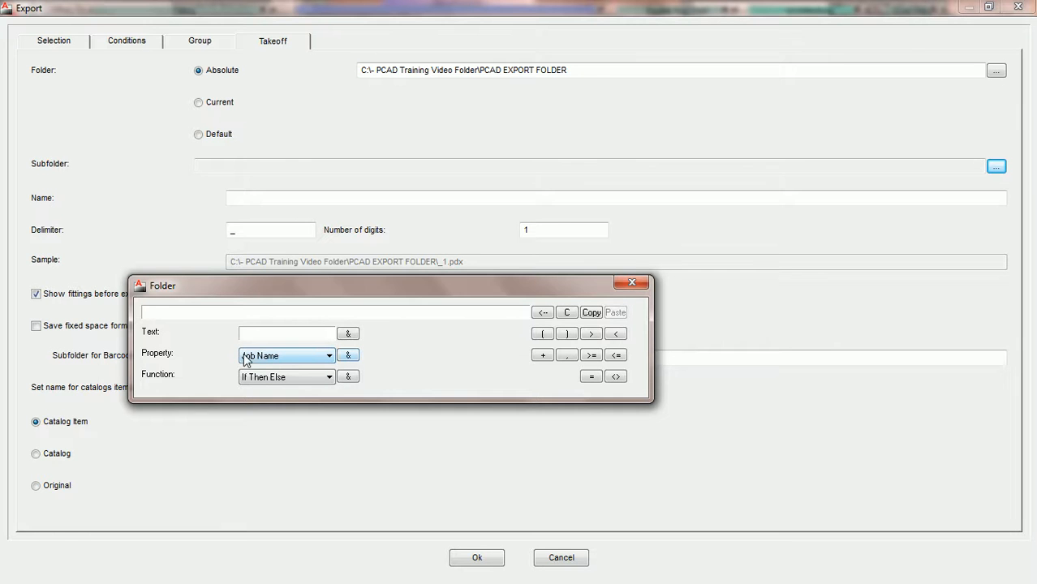
{"action": "left_click", "coordinate": [349, 358]}
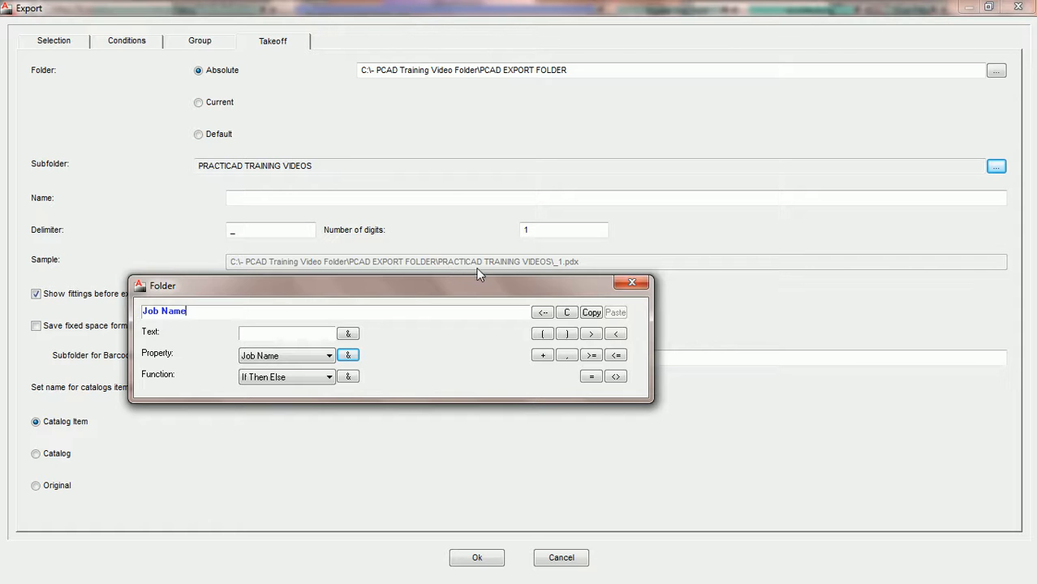
{"action": "left_click", "coordinate": [475, 558]}
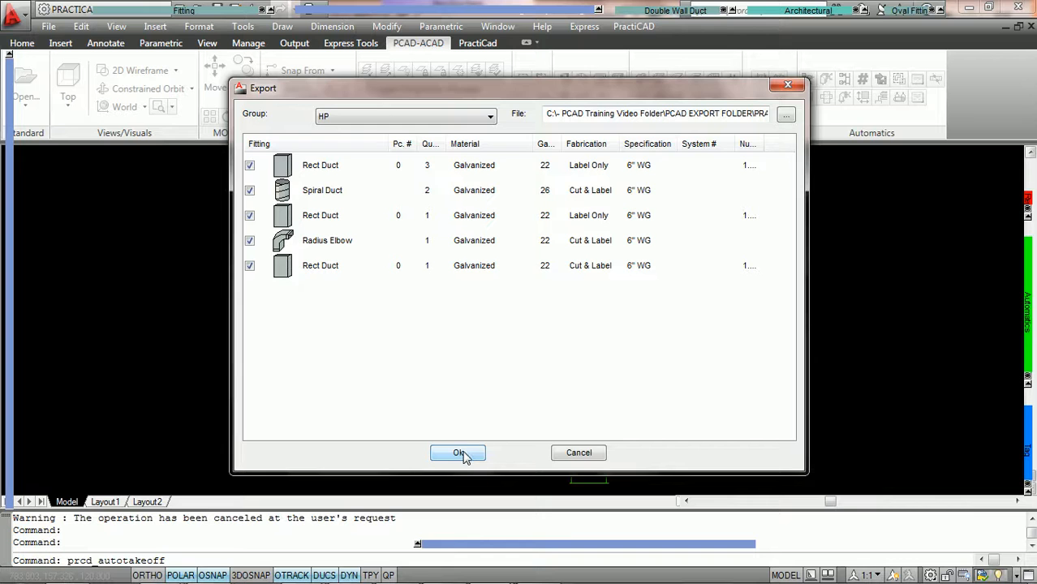
{"action": "left_click", "coordinate": [459, 453]}
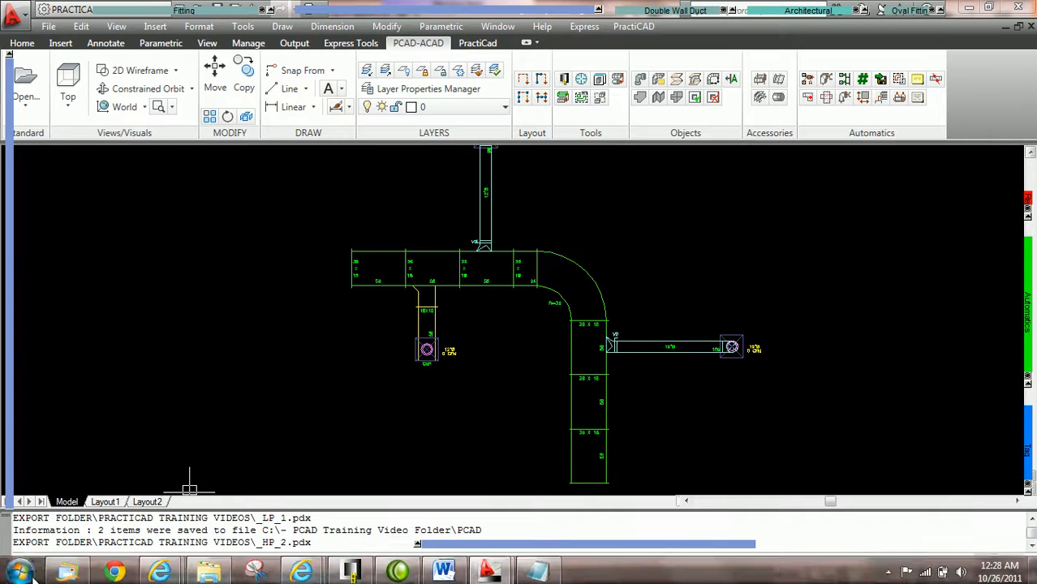
Switch to Windows Explorer and examine the exported files in PCAD EXPORT FOLDER\PRACTICAD TRAINING VIDEOS on drive C.
{"action": "left_click", "coordinate": [29, 573]}
{"action": "left_click", "coordinate": [232, 228]}
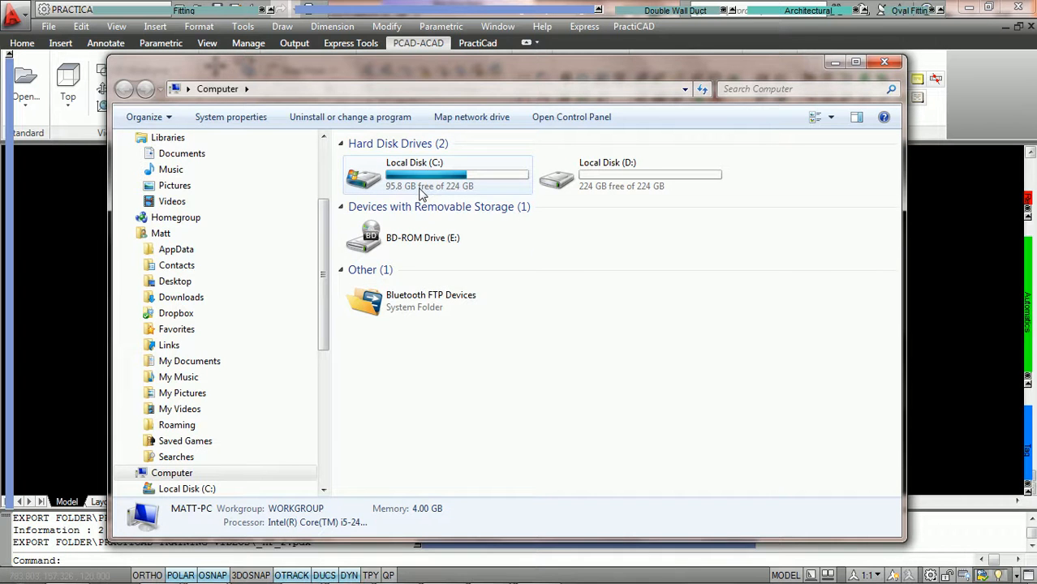
{"action": "double_click", "coordinate": [421, 183]}
{"action": "double_click", "coordinate": [404, 161]}
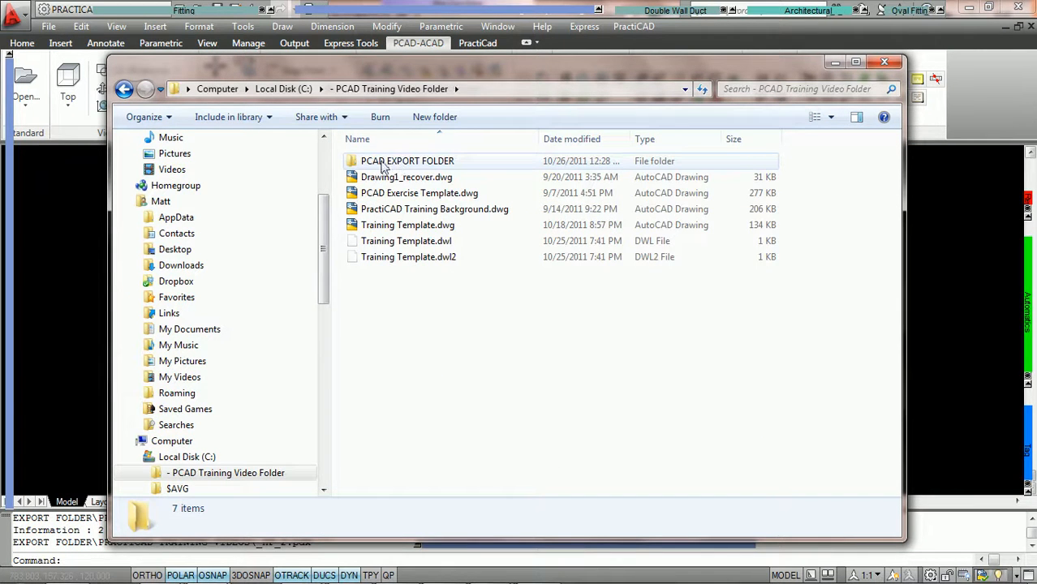
{"action": "left_click", "coordinate": [397, 164]}
{"action": "double_click", "coordinate": [397, 163]}
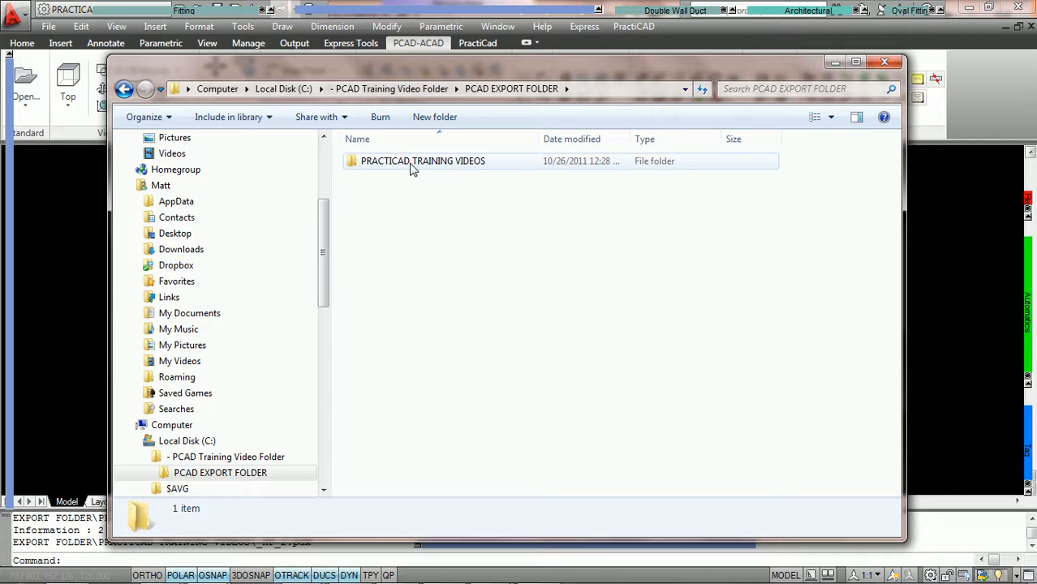
{"action": "mouse_move", "coordinate": [455, 12]}
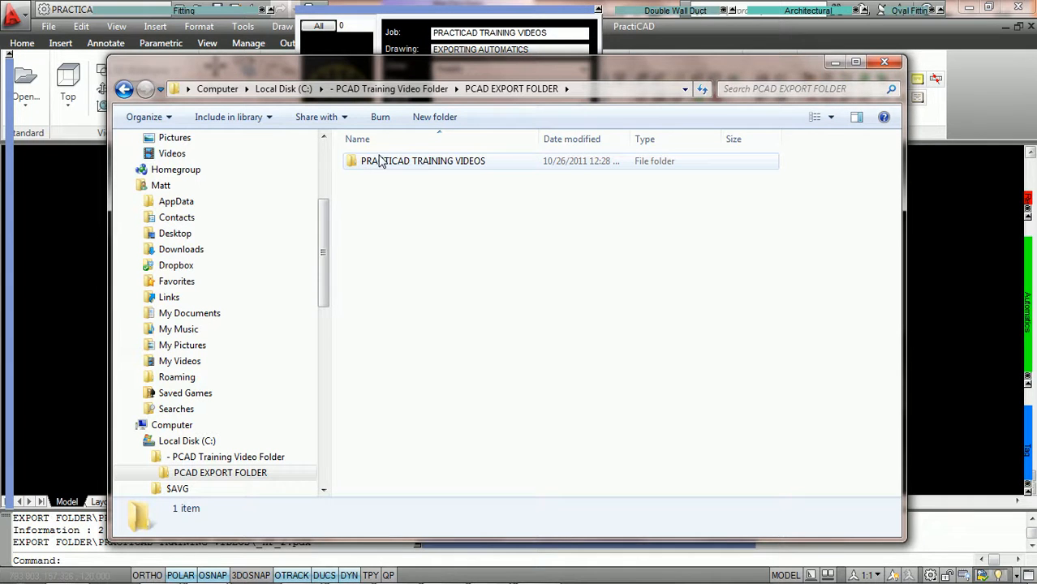
{"action": "double_click", "coordinate": [427, 165]}
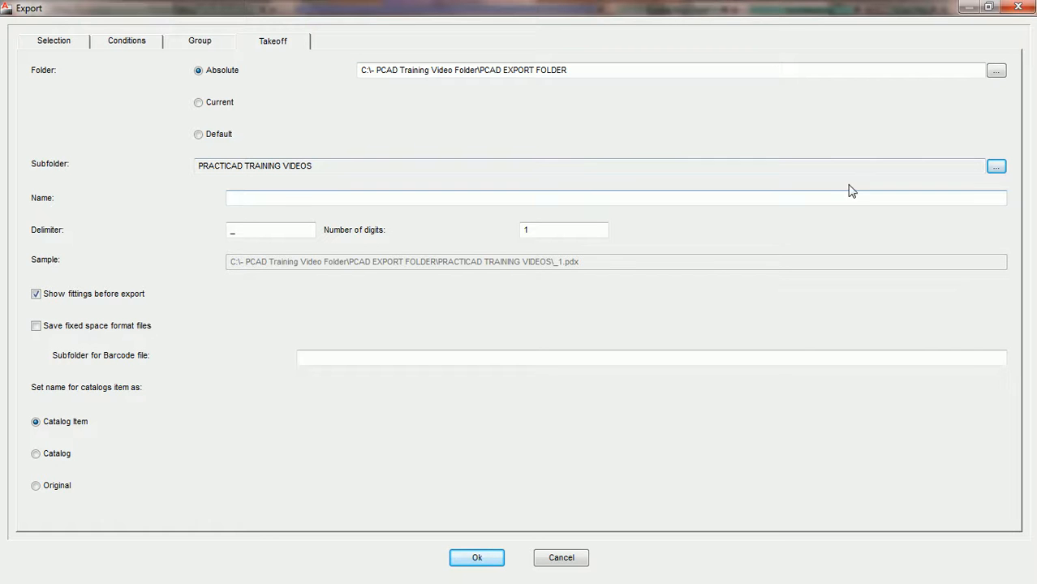
Extend the takeoff subfolder expression after Job Name with a "\" text, joining the parts with plus signs.
{"action": "left_click", "coordinate": [997, 167]}
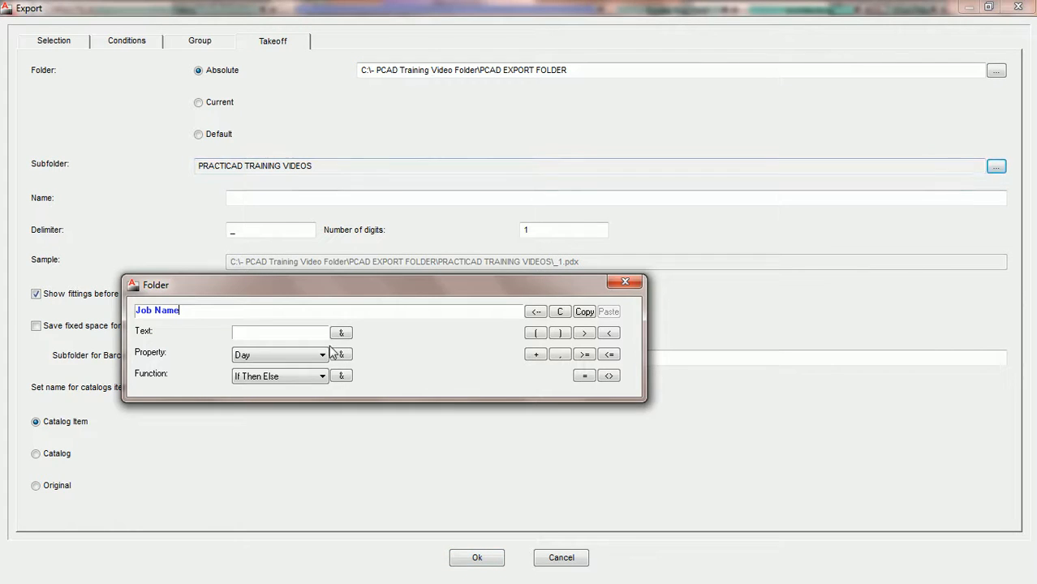
{"action": "left_click", "coordinate": [227, 311]}
{"action": "left_click", "coordinate": [304, 332]}
{"action": "type", "text": "\\"}
{"action": "left_click", "coordinate": [535, 355]}
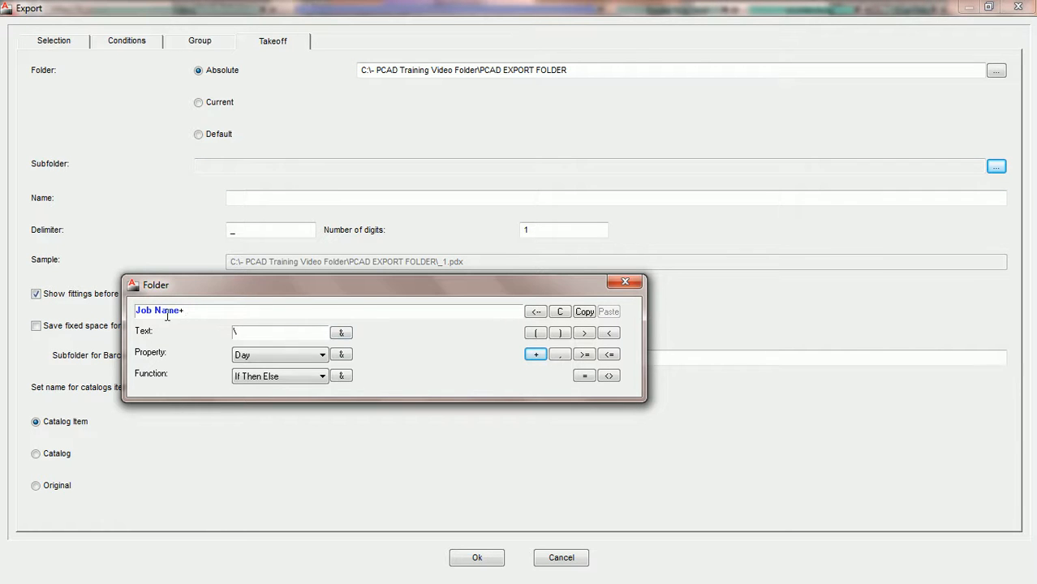
{"action": "left_click", "coordinate": [341, 334]}
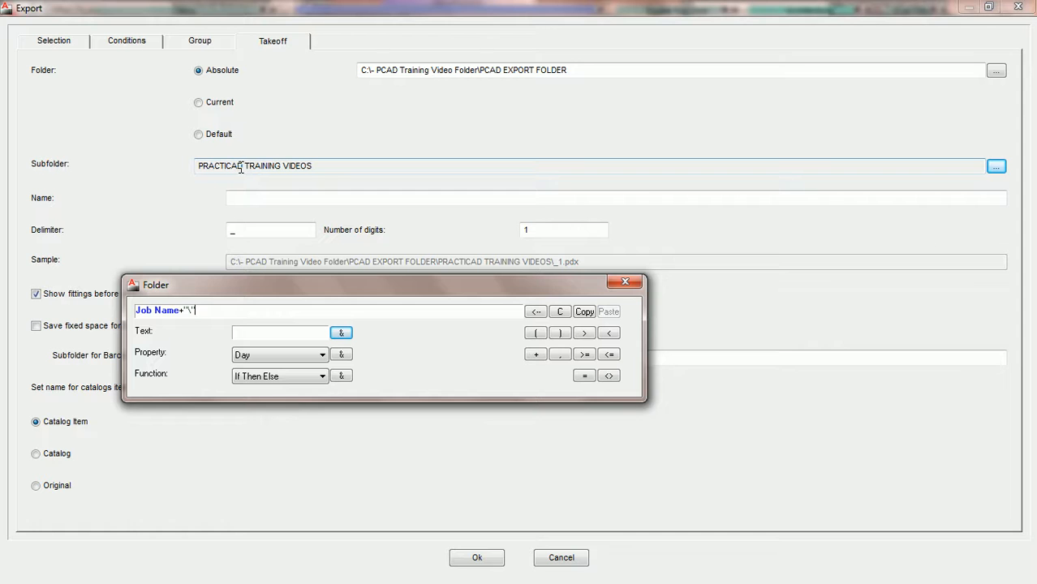
{"action": "left_click", "coordinate": [535, 355]}
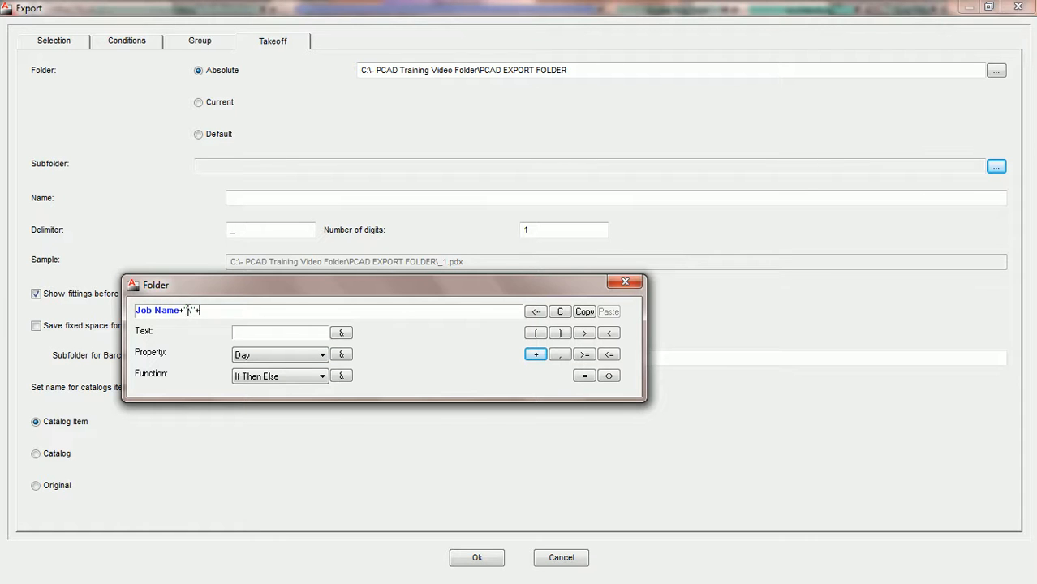
Try the Month property as the second subfolder level, look through the available functions, and remove Month from the expression.
{"action": "type", "text": "\\"}
{"action": "left_click", "coordinate": [323, 356]}
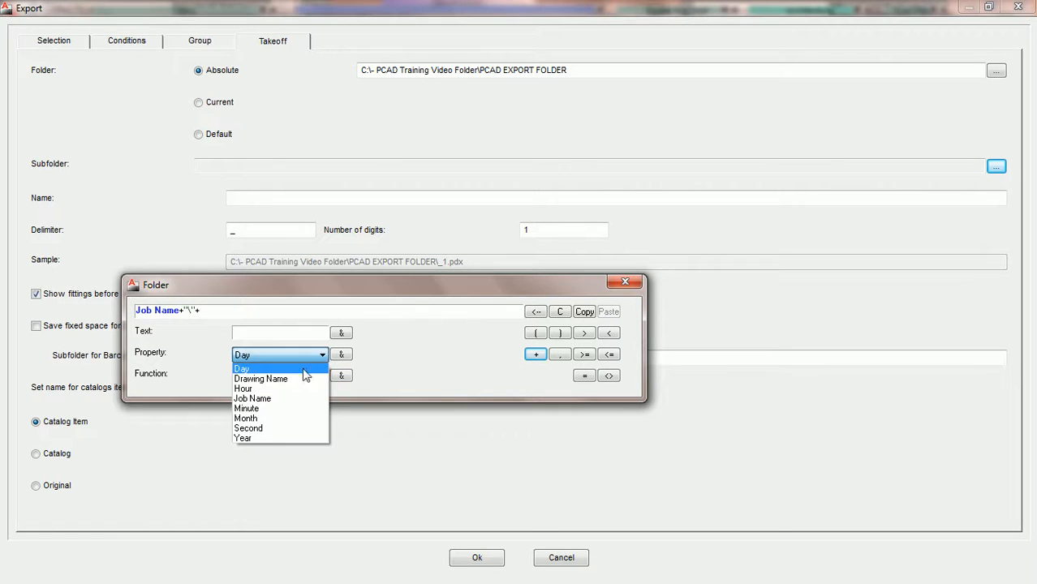
{"action": "left_click", "coordinate": [279, 419]}
{"action": "left_click", "coordinate": [342, 356]}
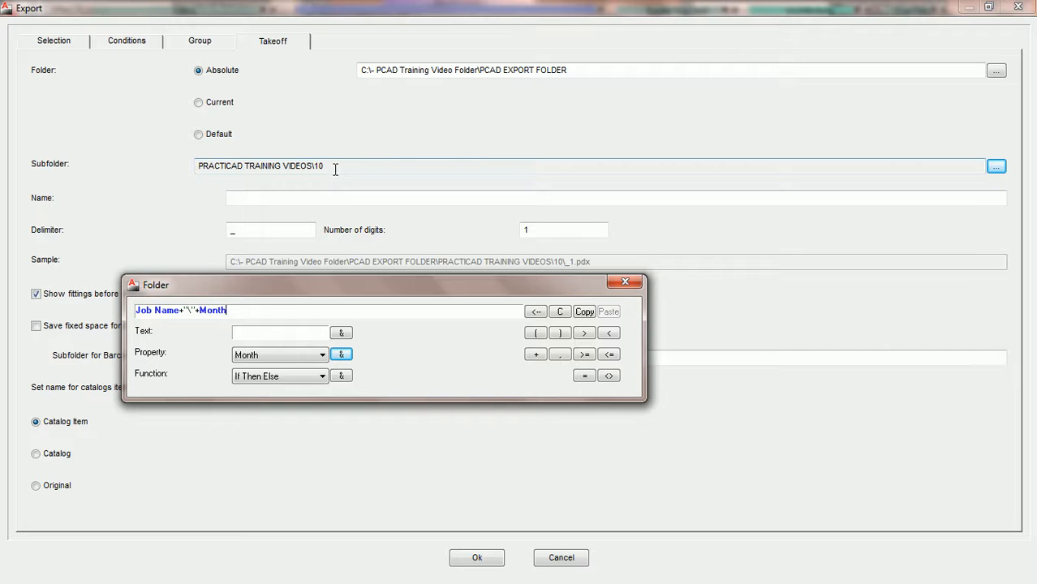
{"action": "left_click", "coordinate": [321, 377]}
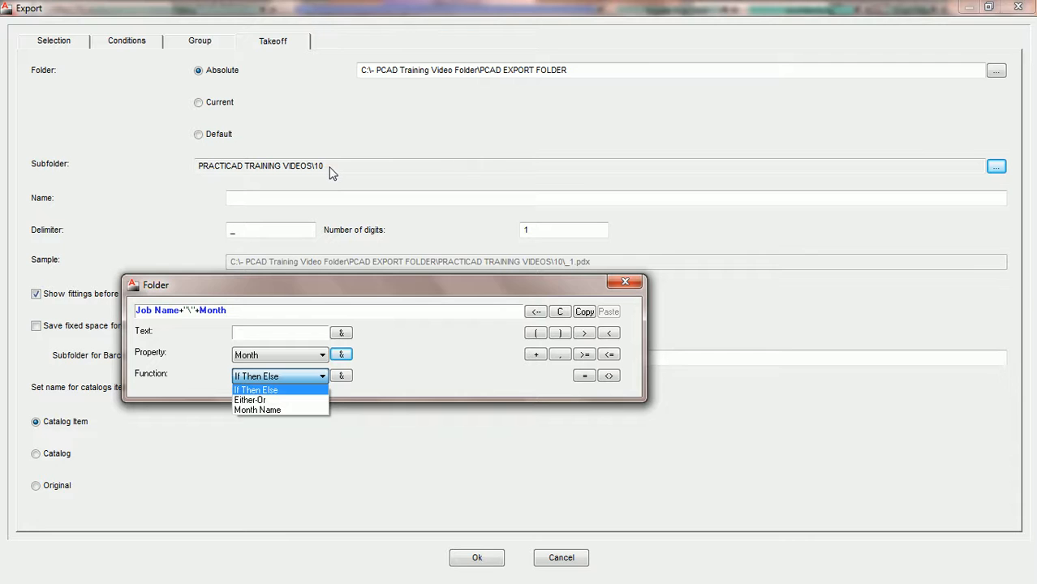
{"action": "left_click", "coordinate": [298, 315]}
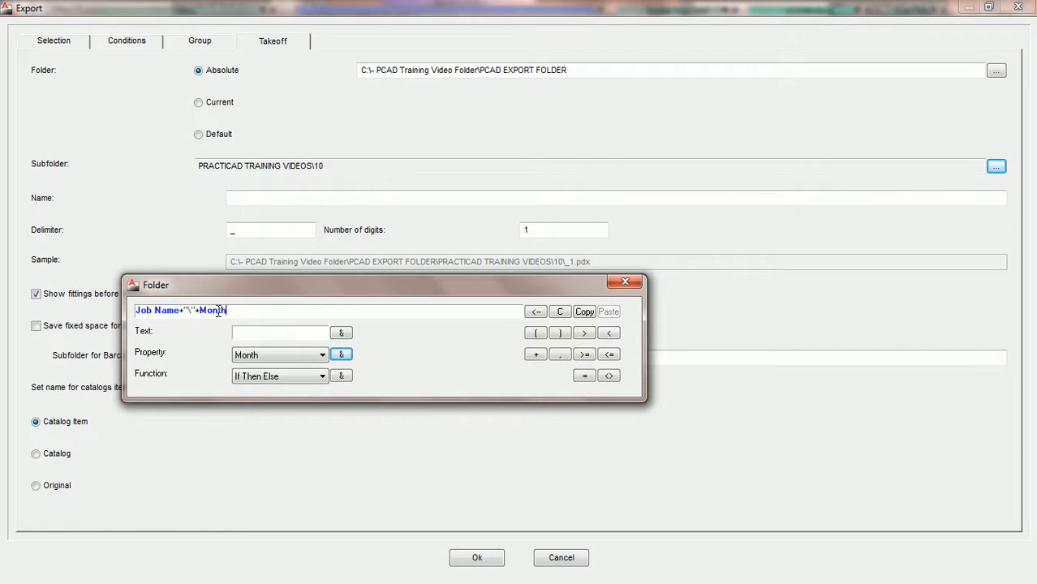
{"action": "left_click", "coordinate": [535, 313]}
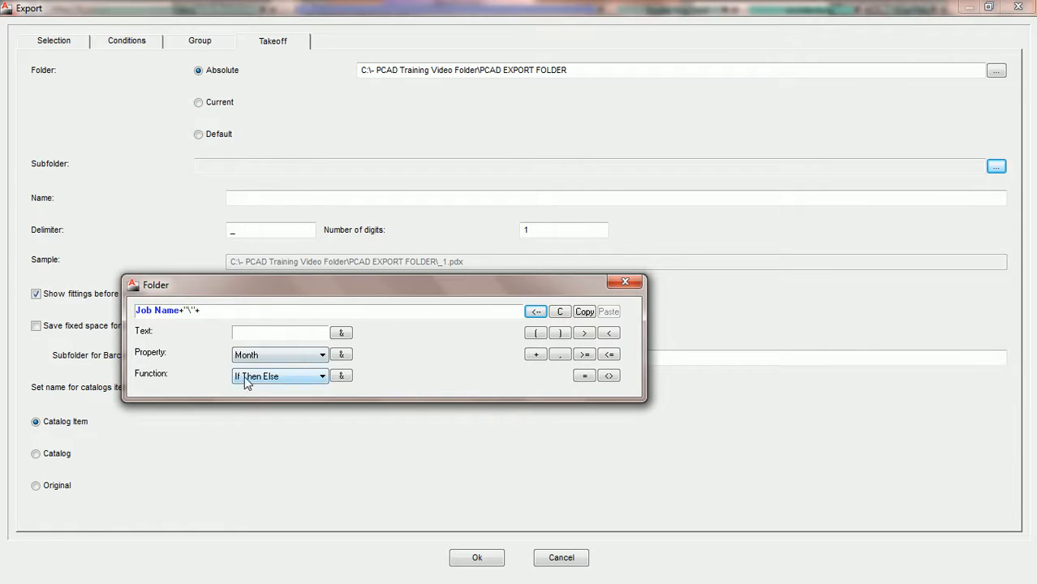
Add the Month Name function to the subfolder expression with the Month property as its argument.
{"action": "left_click", "coordinate": [310, 377]}
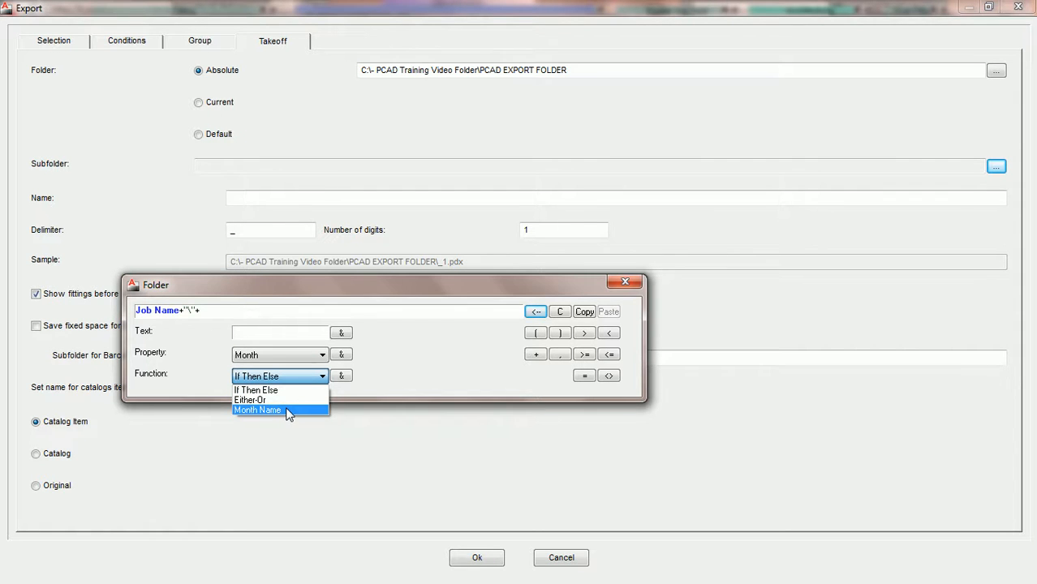
{"action": "left_click", "coordinate": [288, 411]}
{"action": "left_click", "coordinate": [341, 378]}
{"action": "left_click", "coordinate": [322, 378]}
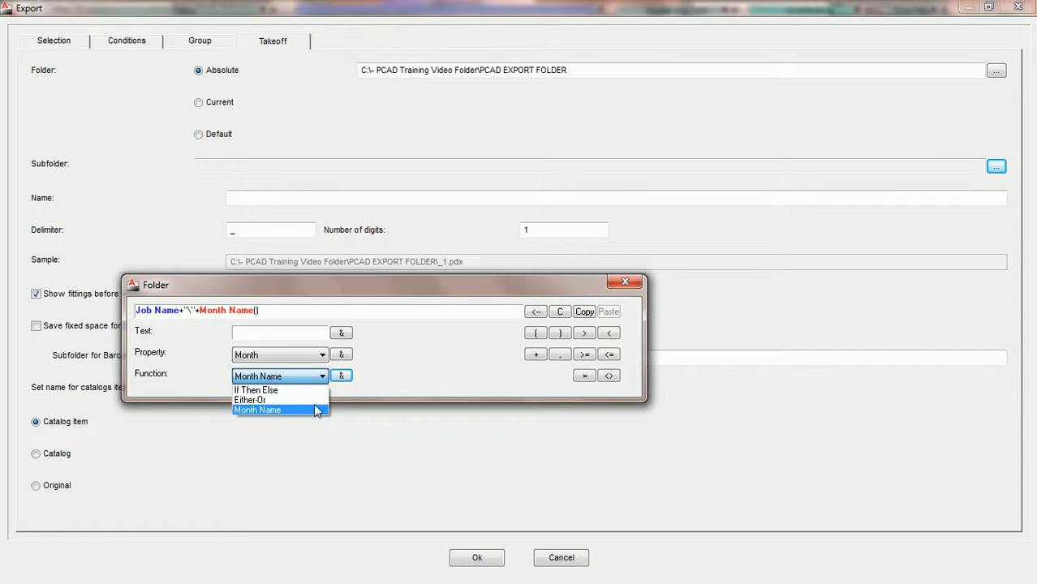
{"action": "left_click", "coordinate": [259, 315]}
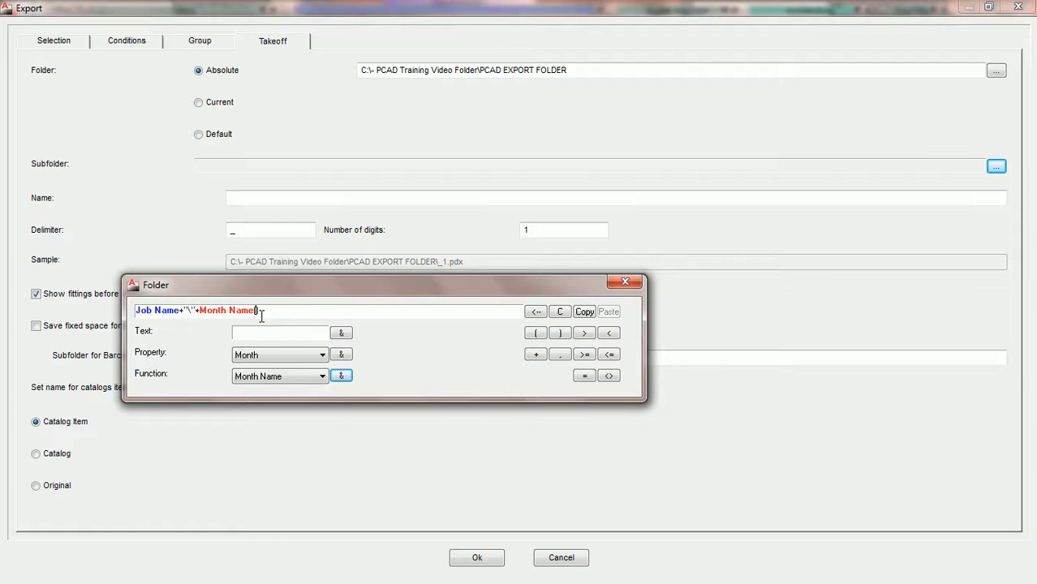
{"action": "left_click", "coordinate": [342, 356]}
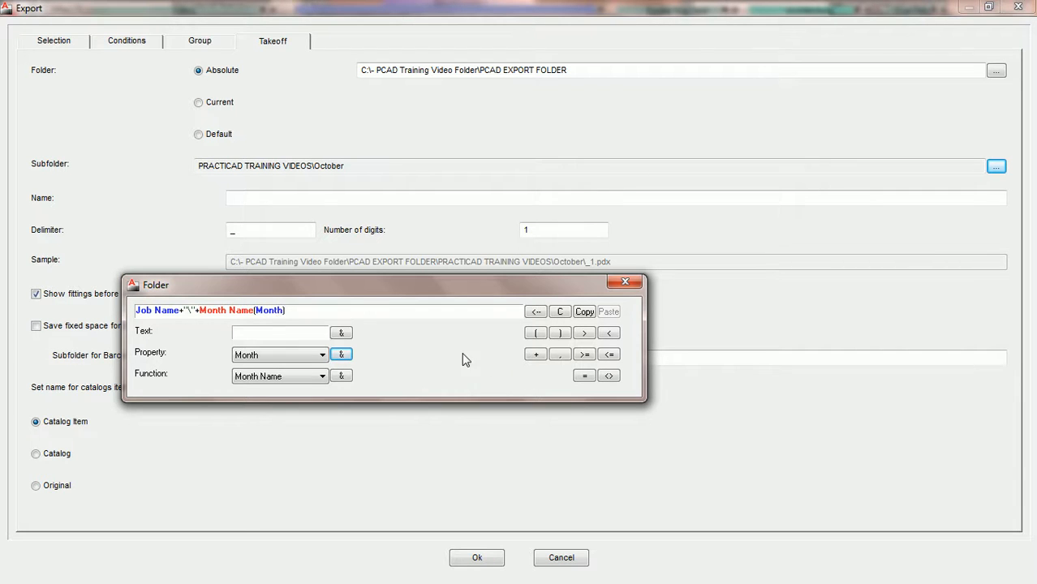
Append a "-" text and the Year property to the subfolder expression, and export the fittings.
{"action": "left_click", "coordinate": [536, 358]}
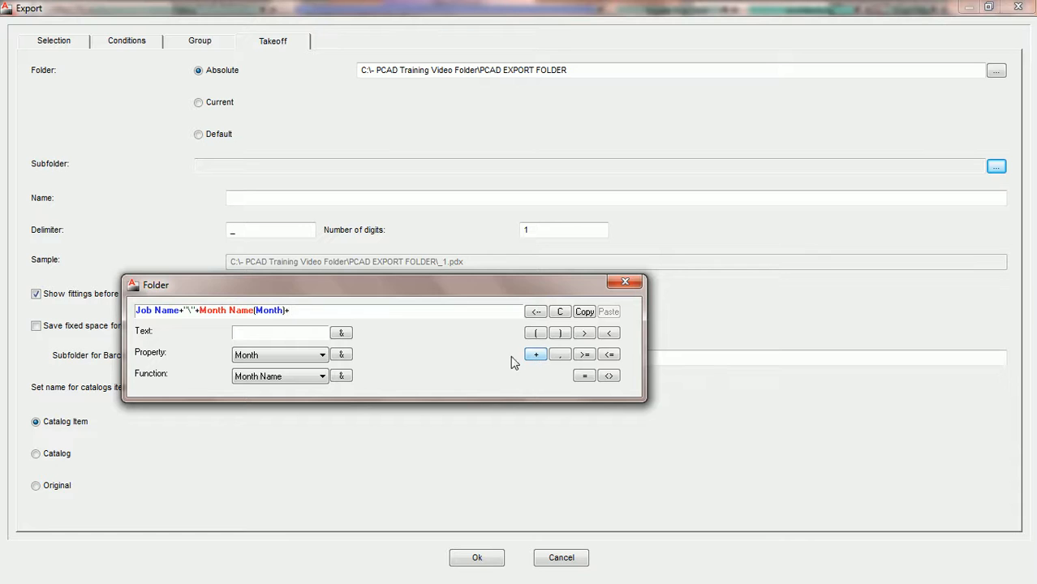
{"action": "left_click", "coordinate": [274, 333]}
{"action": "type", "text": "-"}
{"action": "left_click", "coordinate": [341, 333]}
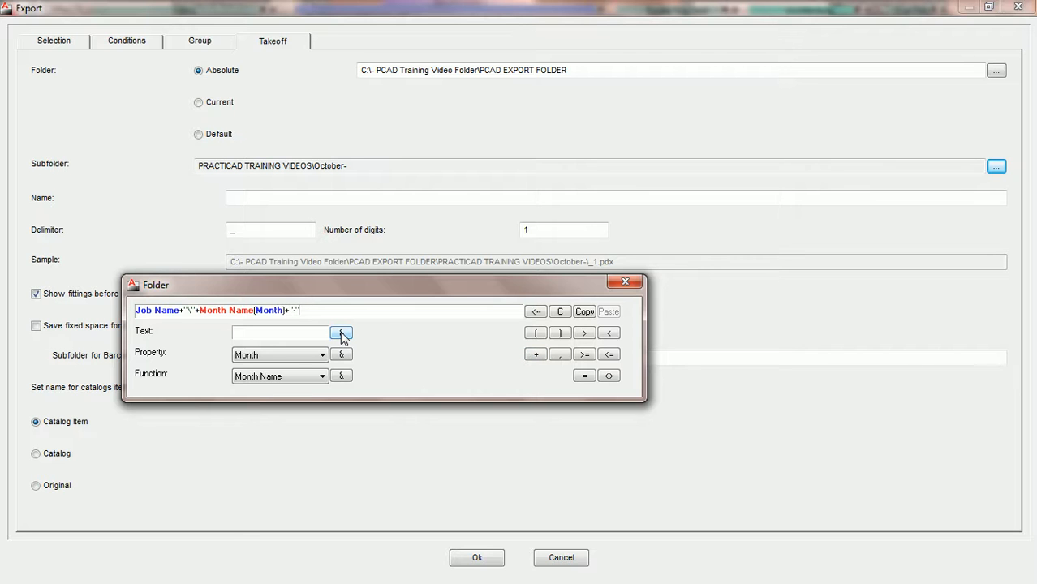
{"action": "left_click", "coordinate": [536, 355]}
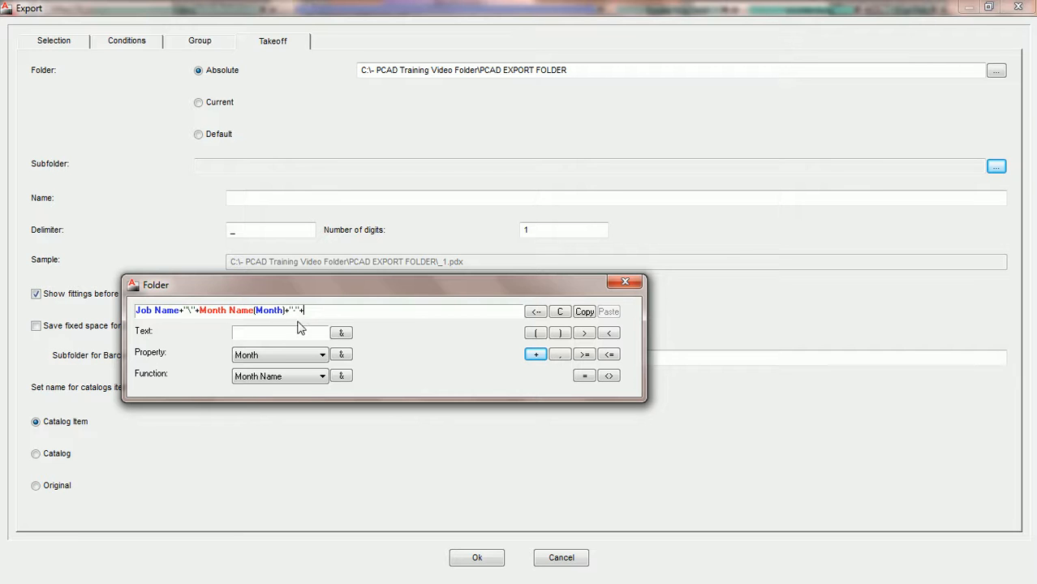
{"action": "left_click", "coordinate": [322, 355]}
{"action": "left_click", "coordinate": [265, 439]}
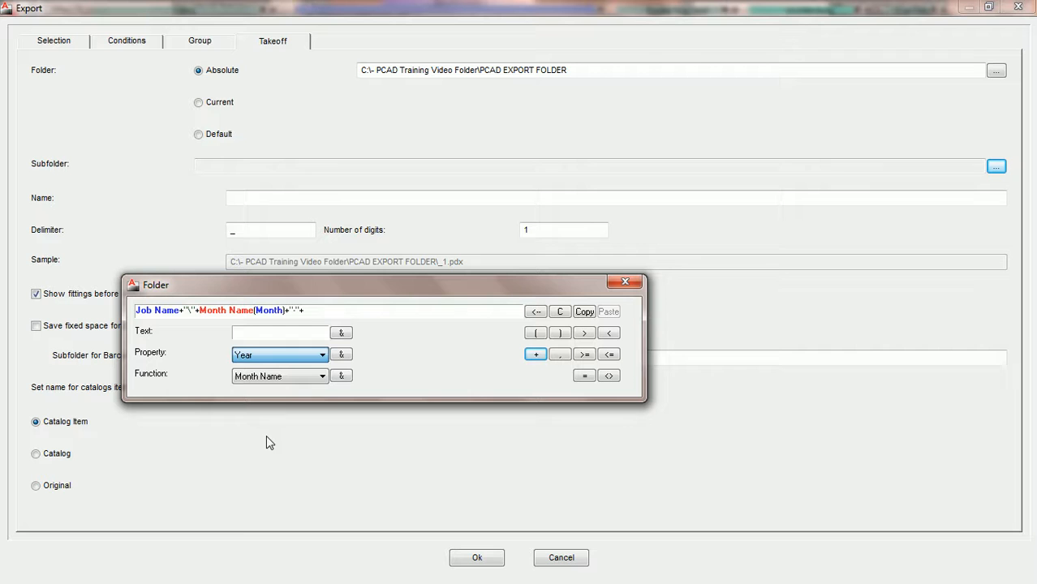
{"action": "left_click", "coordinate": [341, 355]}
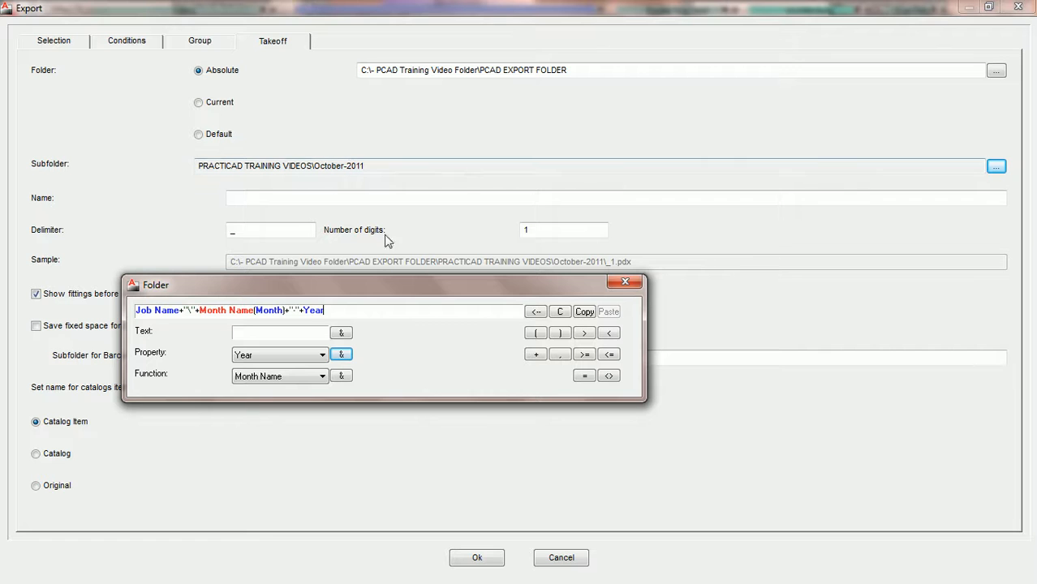
{"action": "left_click", "coordinate": [477, 559]}
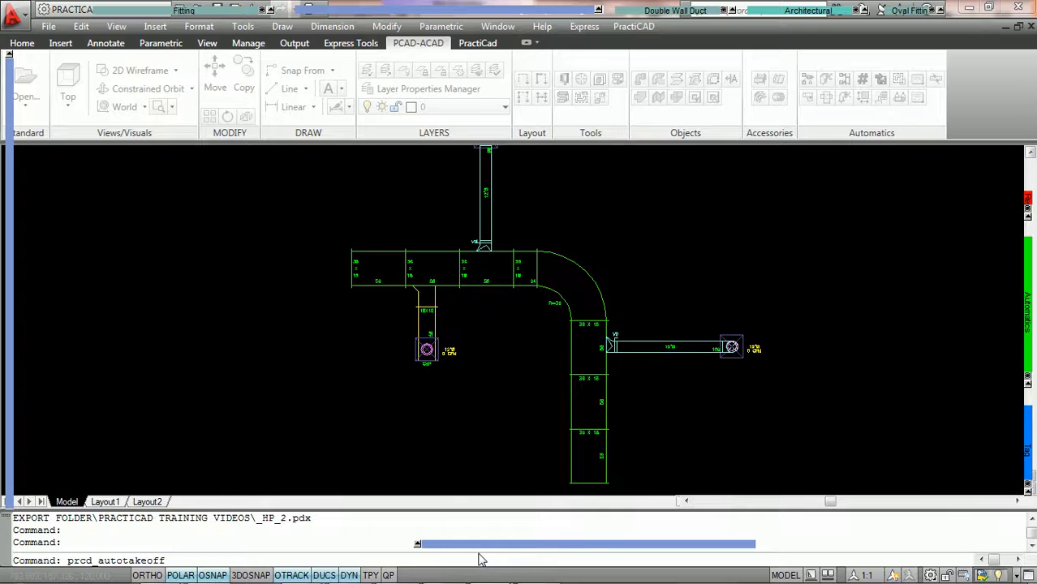
{"action": "left_click", "coordinate": [461, 388]}
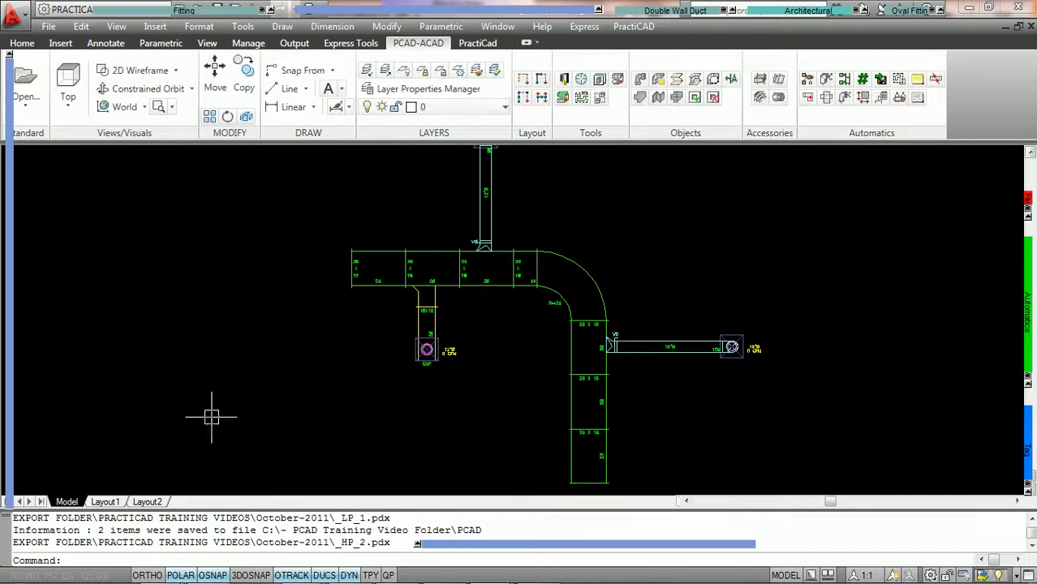
Switch to Windows Explorer and examine the exported files in PCAD EXPORT FOLDER\PRACTICAD TRAINING VIDEOS\October-2011 on drive C.
{"action": "mouse_move", "coordinate": [110, 582]}
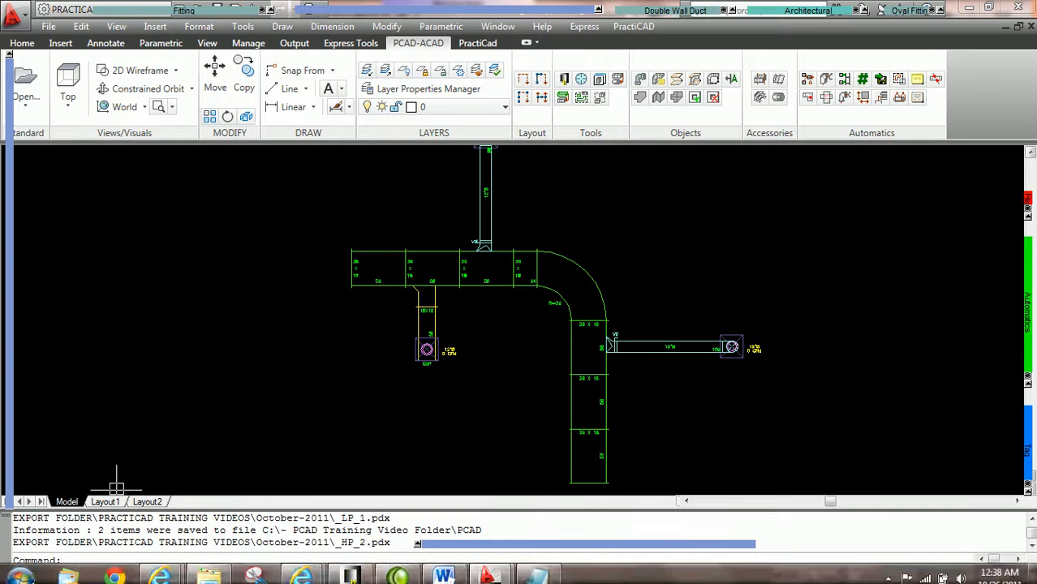
{"action": "left_click", "coordinate": [21, 573]}
{"action": "left_click", "coordinate": [230, 231]}
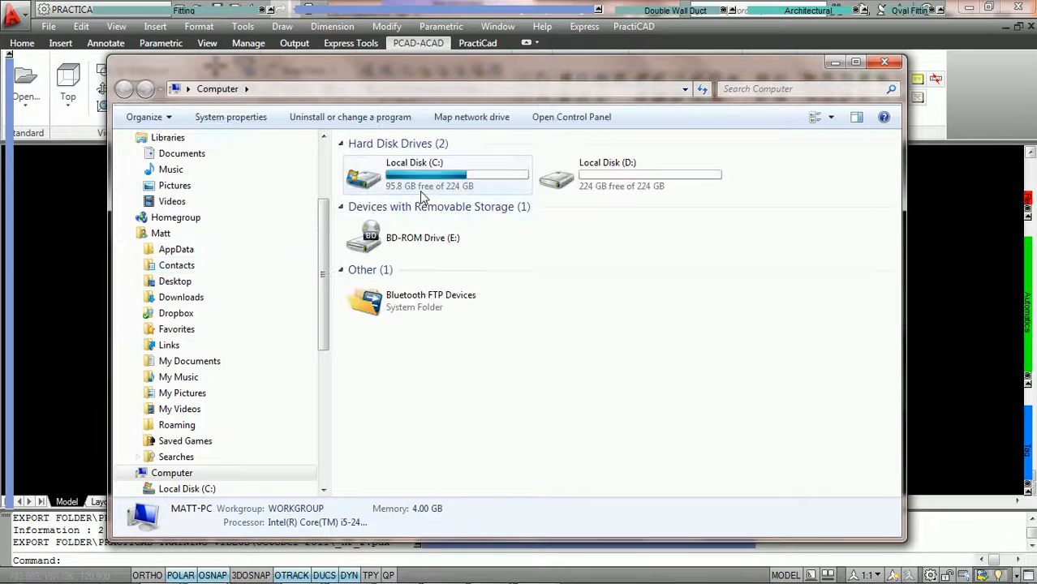
{"action": "double_click", "coordinate": [420, 191]}
{"action": "left_click", "coordinate": [413, 166]}
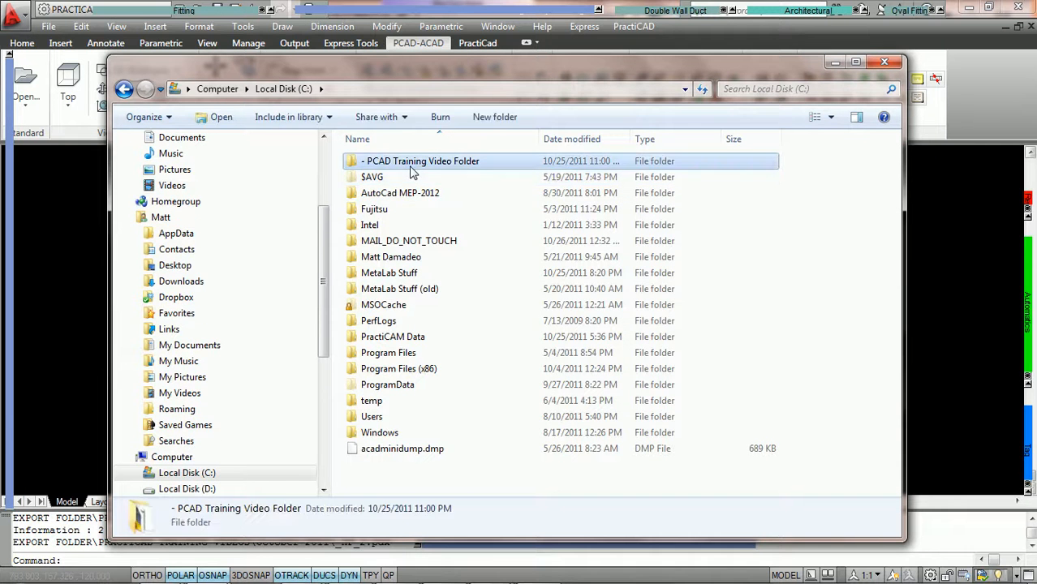
{"action": "double_click", "coordinate": [412, 164]}
{"action": "double_click", "coordinate": [406, 163]}
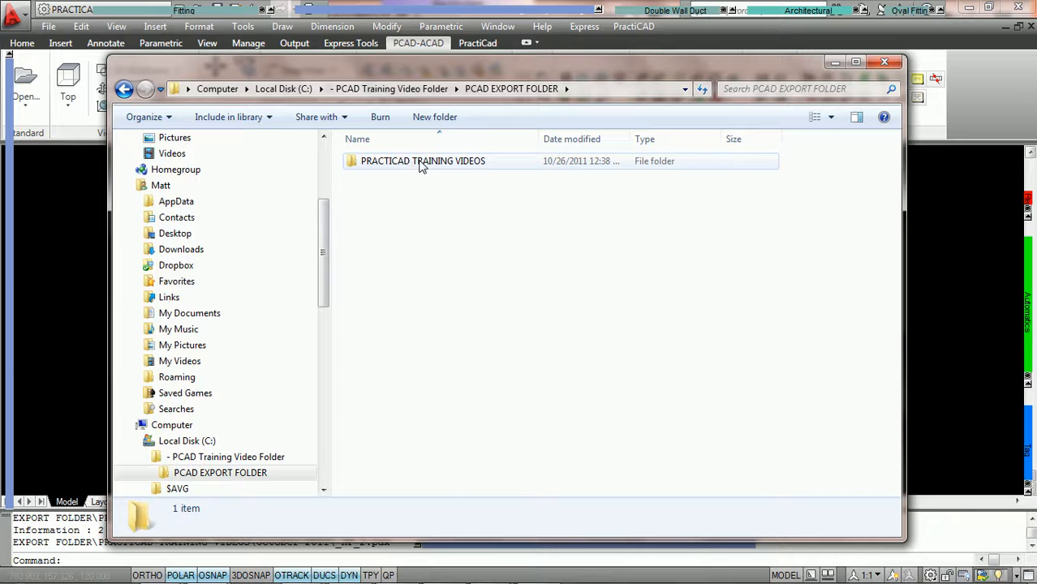
{"action": "double_click", "coordinate": [418, 165]}
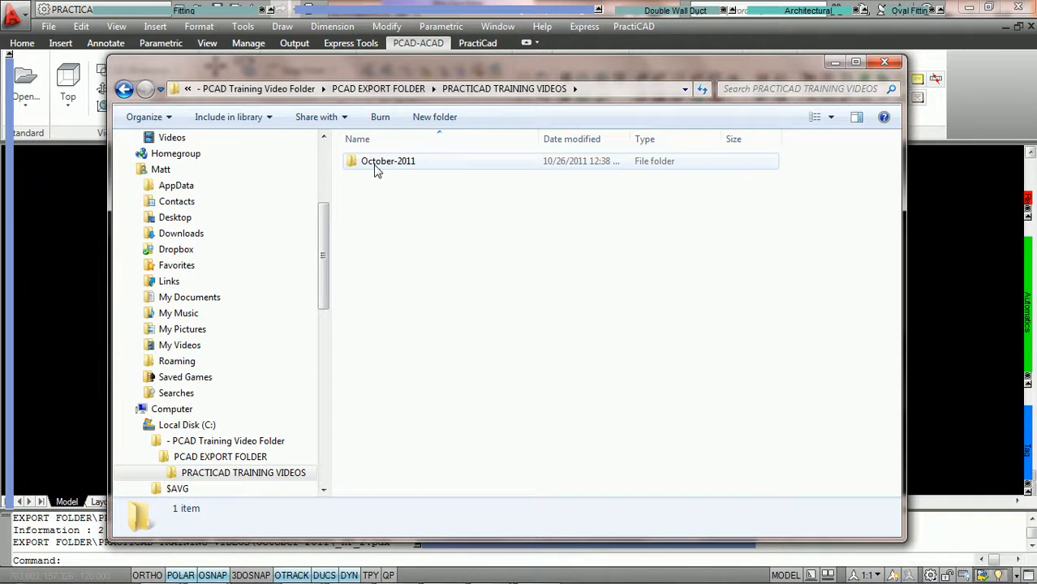
{"action": "double_click", "coordinate": [395, 168]}
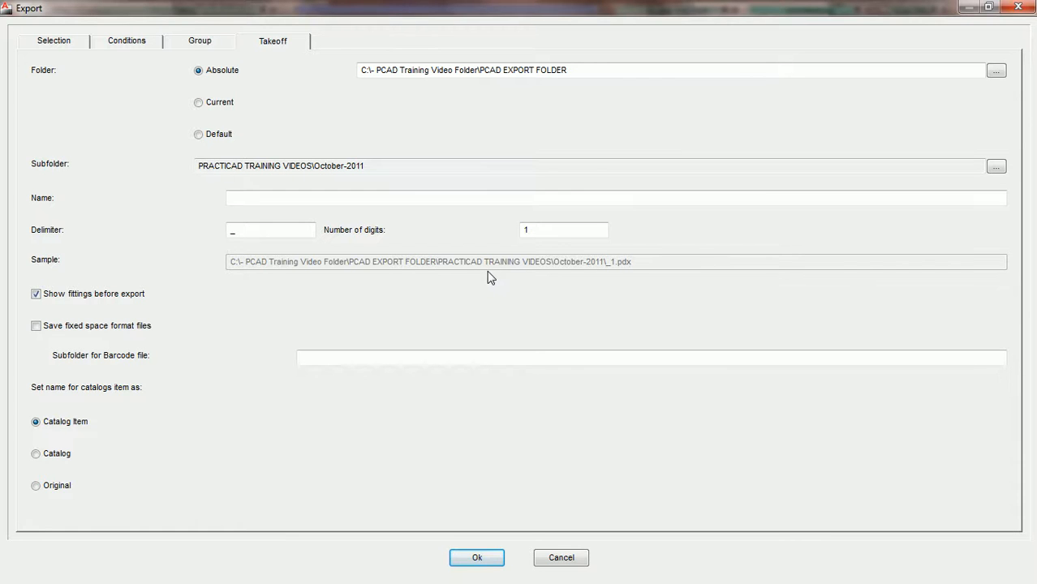
Review the export's fitting groups and set the takeoff file name to PCAD TAKEOFF.
{"action": "left_click", "coordinate": [199, 45]}
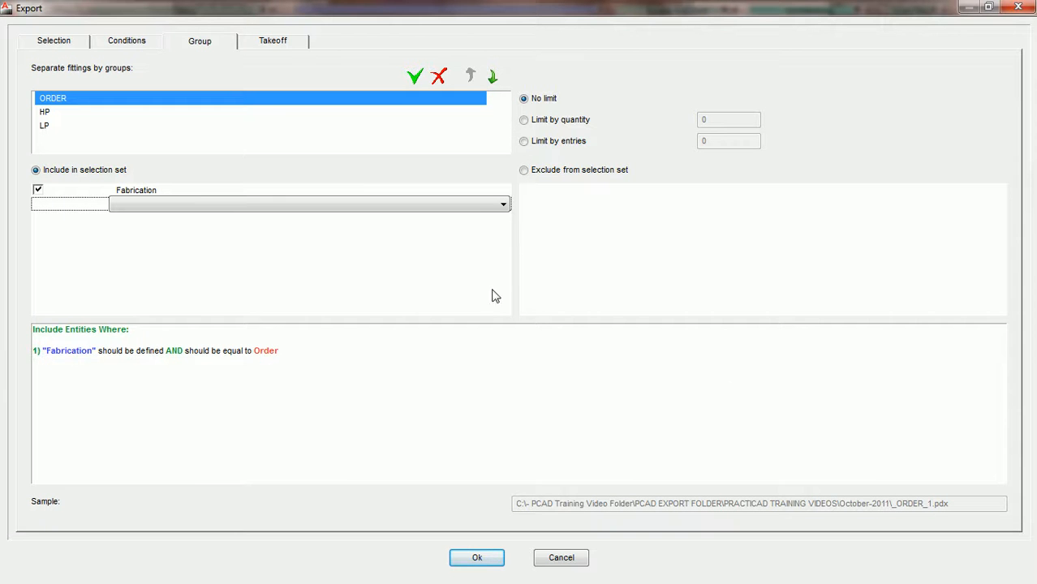
{"action": "left_click", "coordinate": [276, 42]}
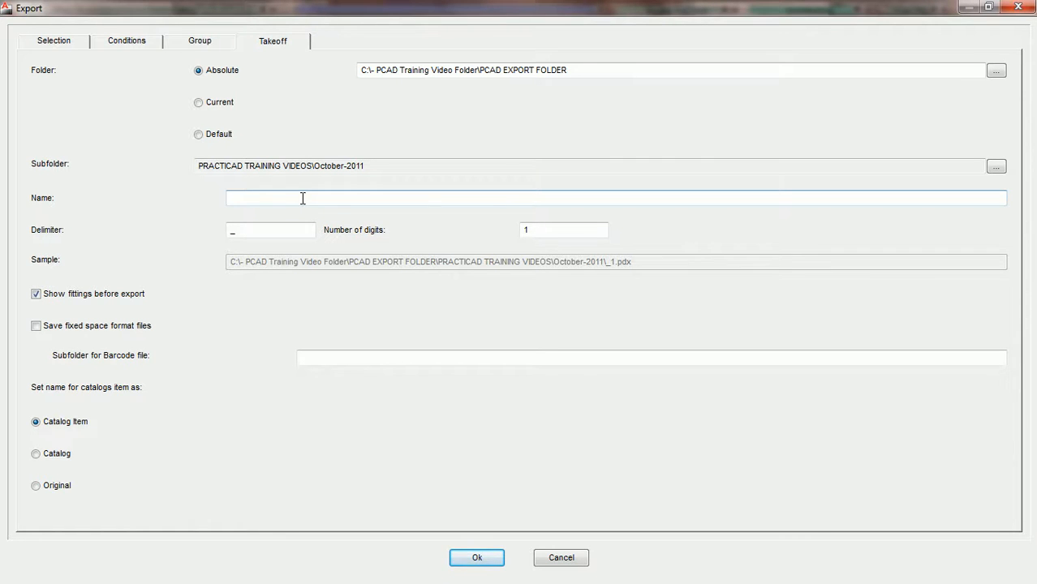
{"action": "left_click", "coordinate": [357, 200]}
{"action": "type", "text": "PCAD TAKEOFF"}
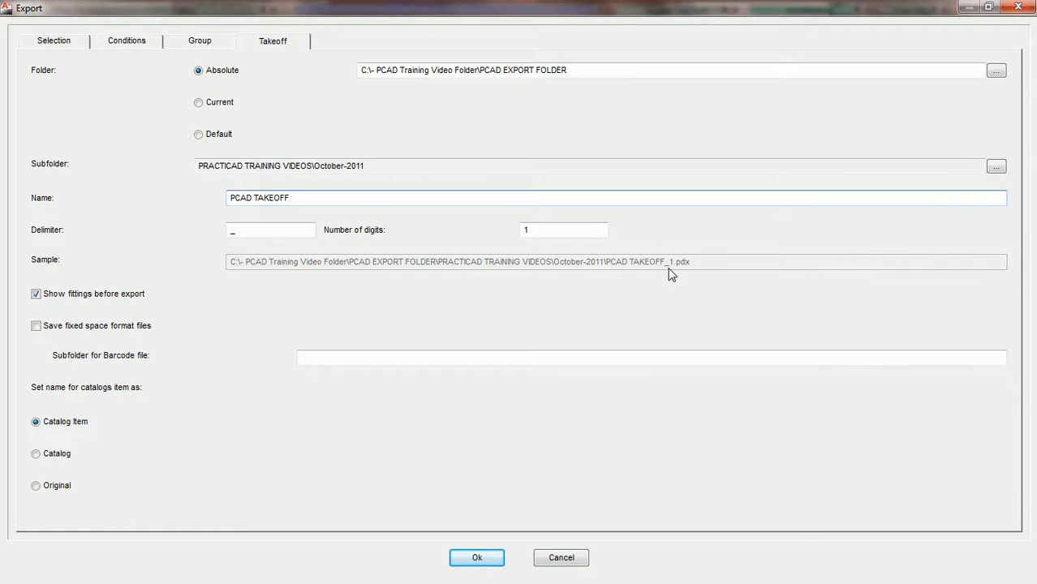
Check the sample file paths of the HP and ORDER groups, and export all listed fittings.
{"action": "left_click", "coordinate": [199, 45]}
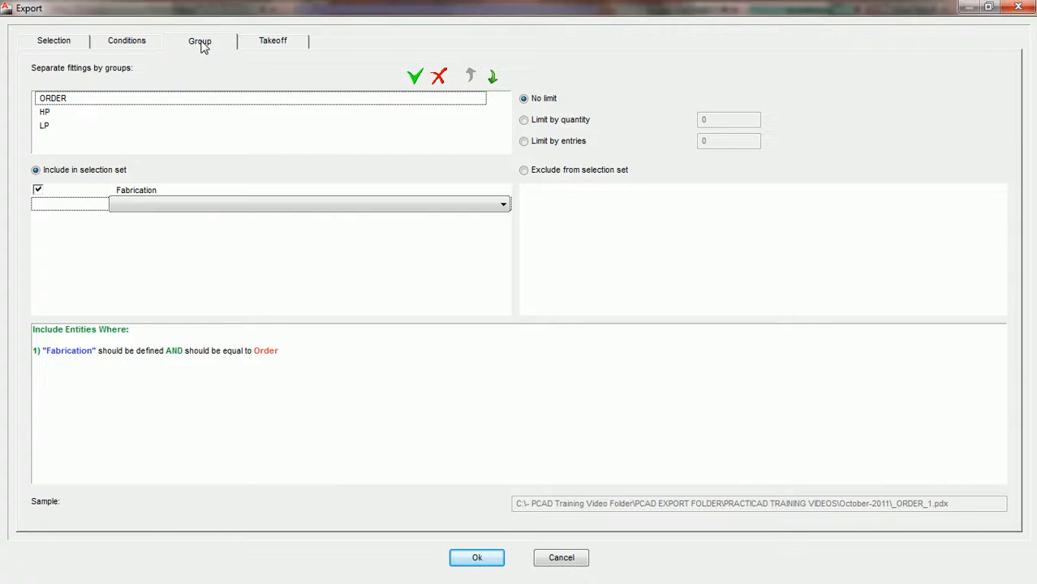
{"action": "left_click", "coordinate": [46, 112]}
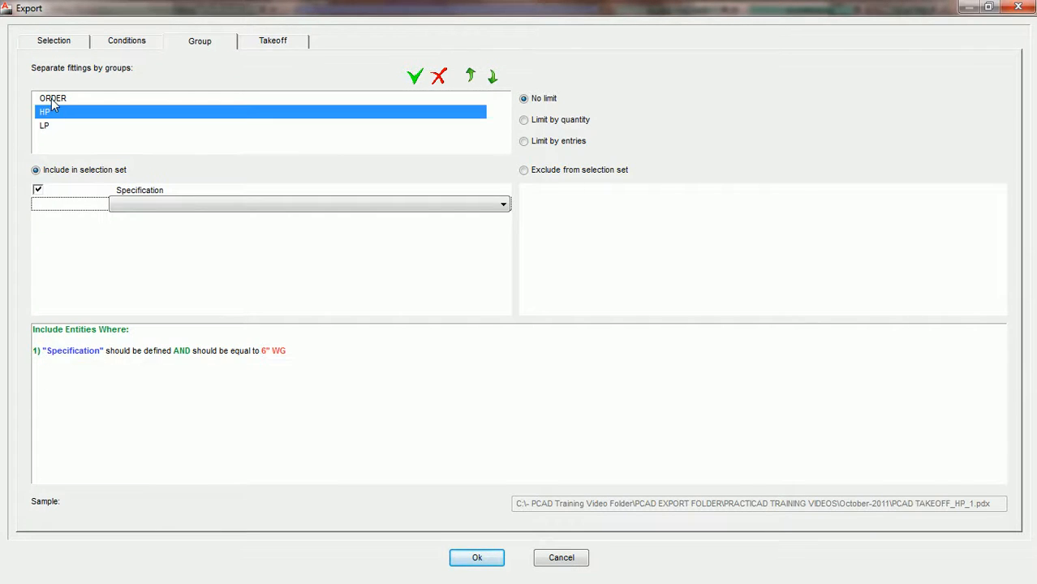
{"action": "left_click", "coordinate": [53, 100]}
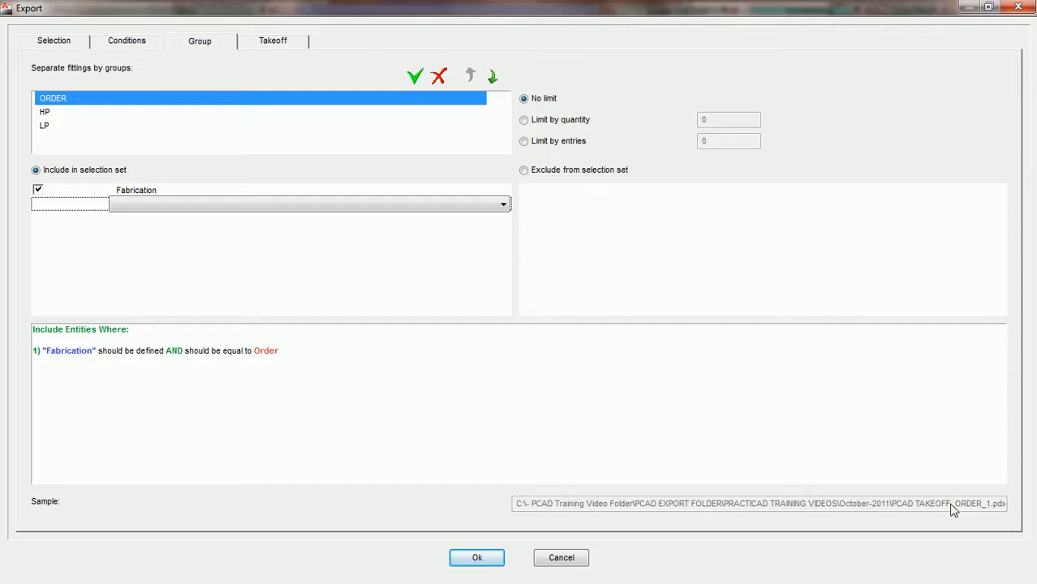
{"action": "left_click", "coordinate": [479, 558]}
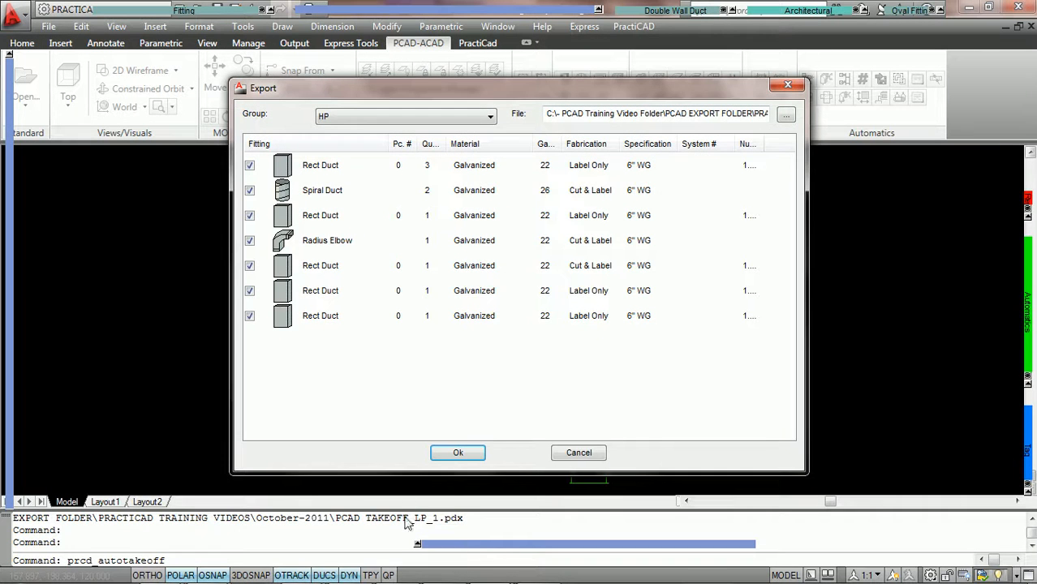
{"action": "left_click", "coordinate": [458, 453]}
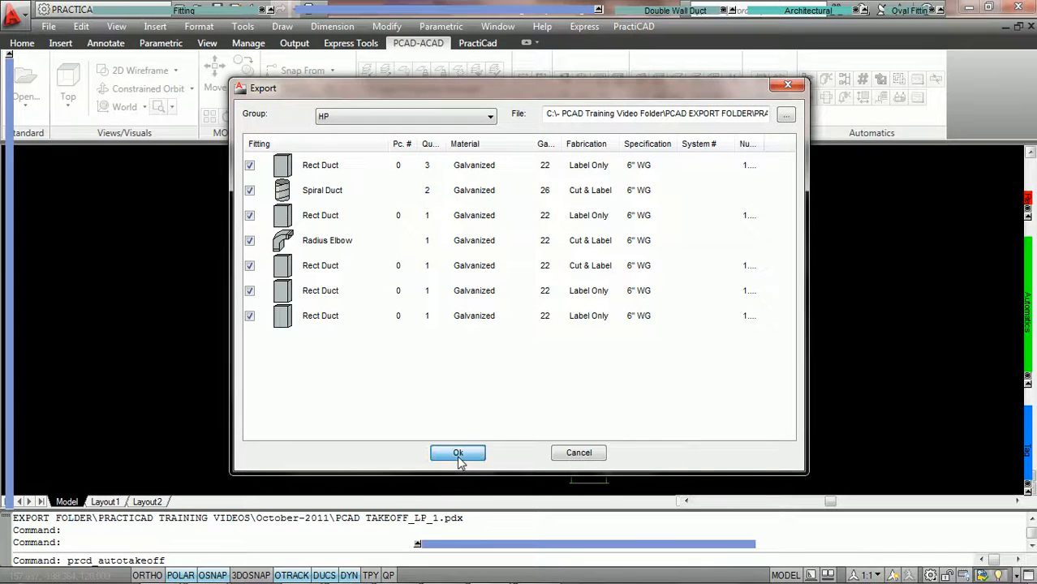
Switch to Windows Explorer and examine the exported files in PCAD EXPORT FOLDER\PRACTICAD TRAINING VIDEOS\October-2011, inside - PCAD Training Video Folder on drive C.
{"action": "mouse_move", "coordinate": [205, 570]}
{"action": "left_click", "coordinate": [297, 481]}
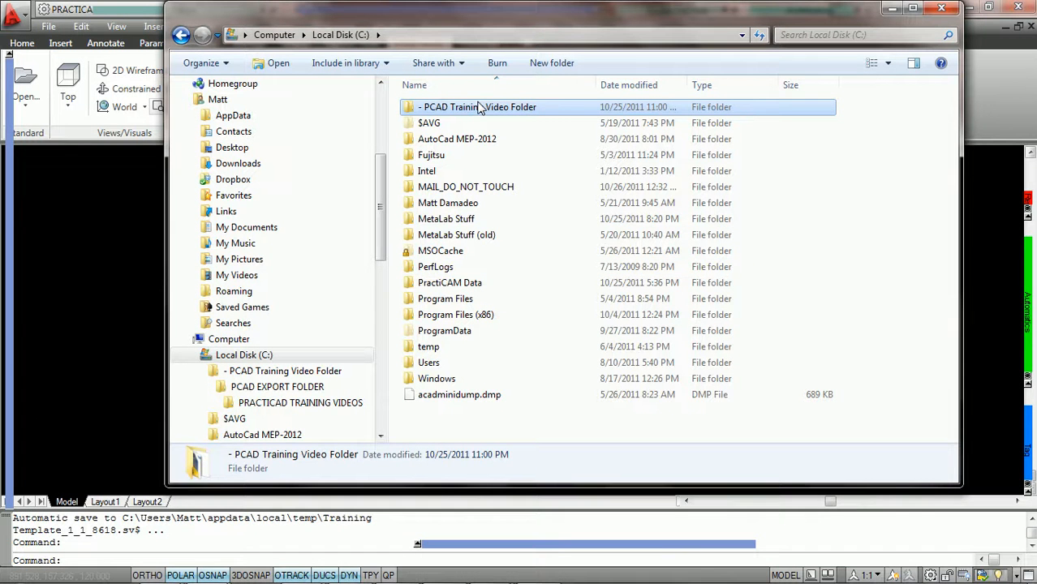
{"action": "double_click", "coordinate": [483, 109]}
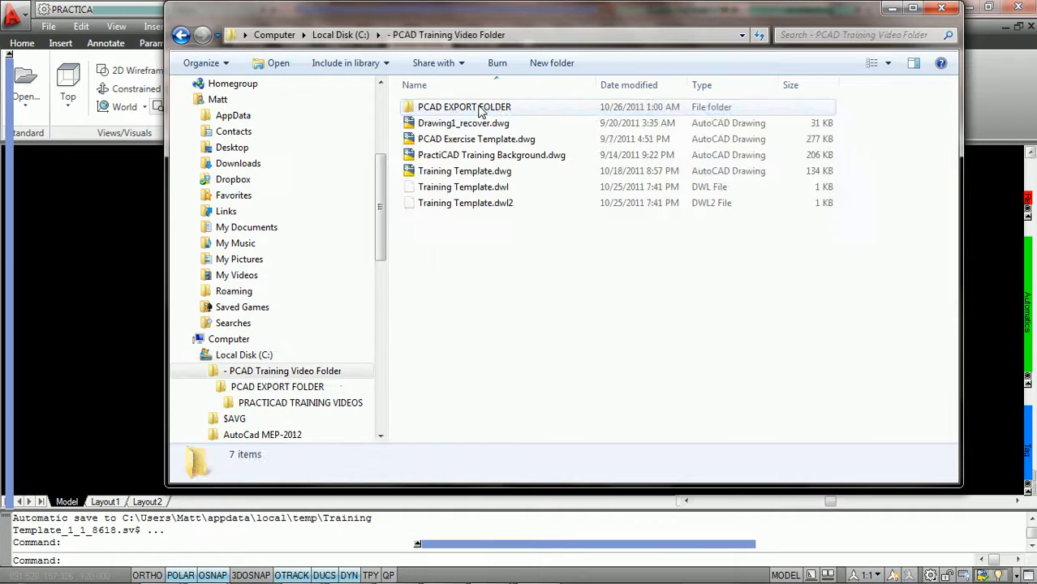
{"action": "double_click", "coordinate": [464, 109]}
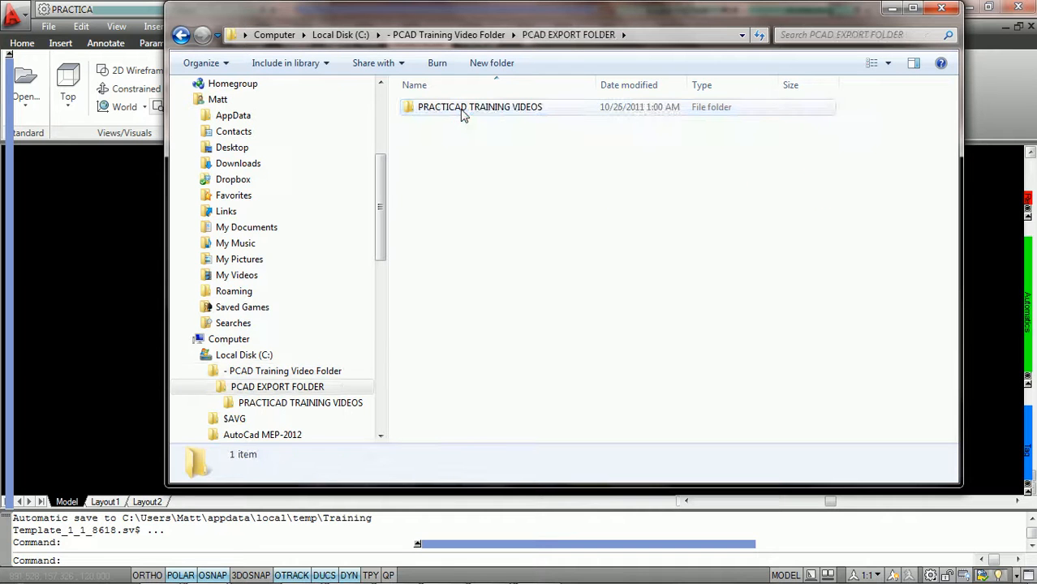
{"action": "double_click", "coordinate": [470, 112]}
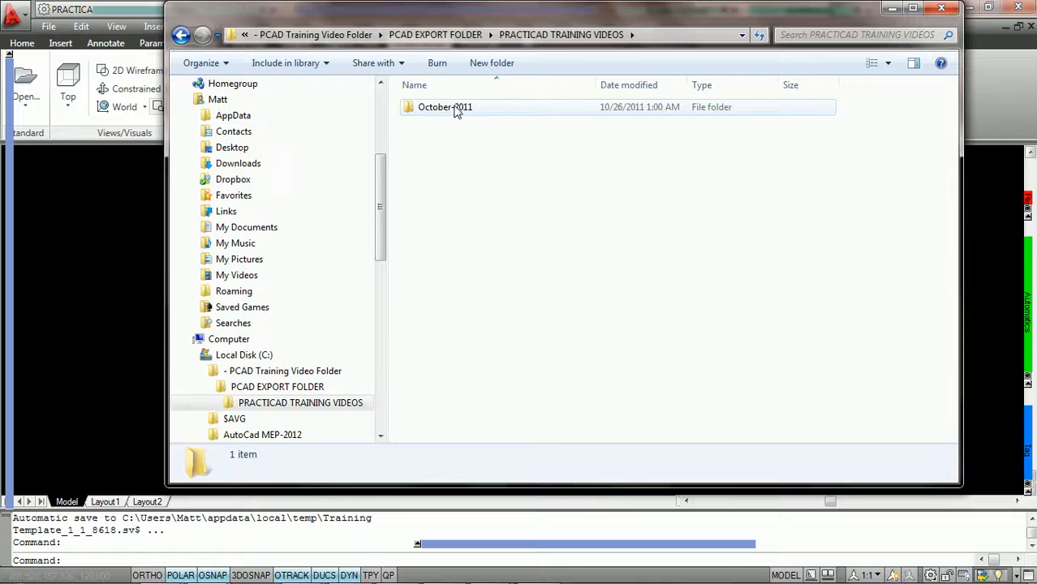
{"action": "double_click", "coordinate": [457, 110]}
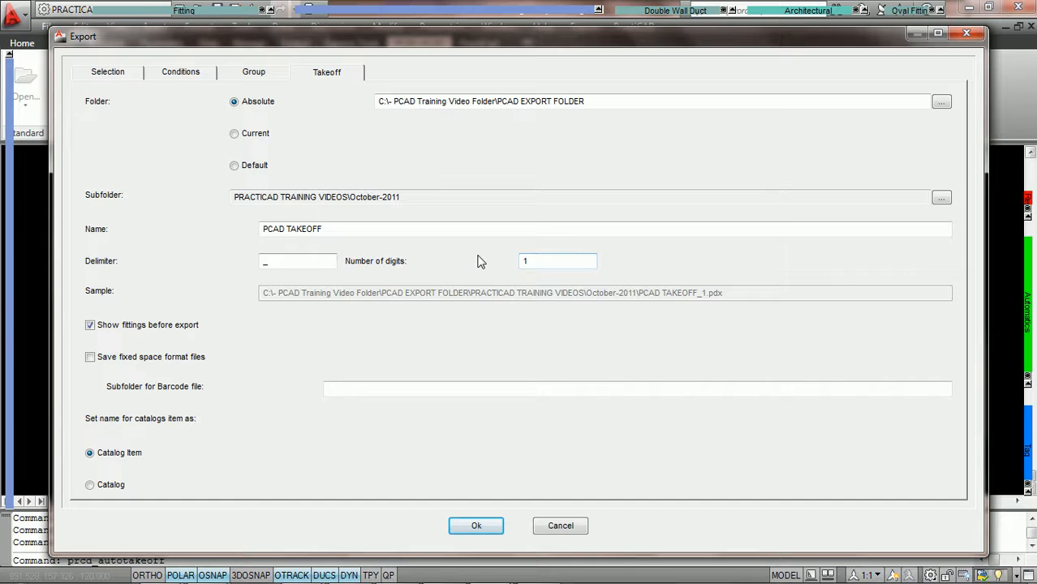
Review the export's fitting groups and takeoff naming settings, and compare them with the exported file names in Windows Explorer.
{"action": "left_click", "coordinate": [254, 73]}
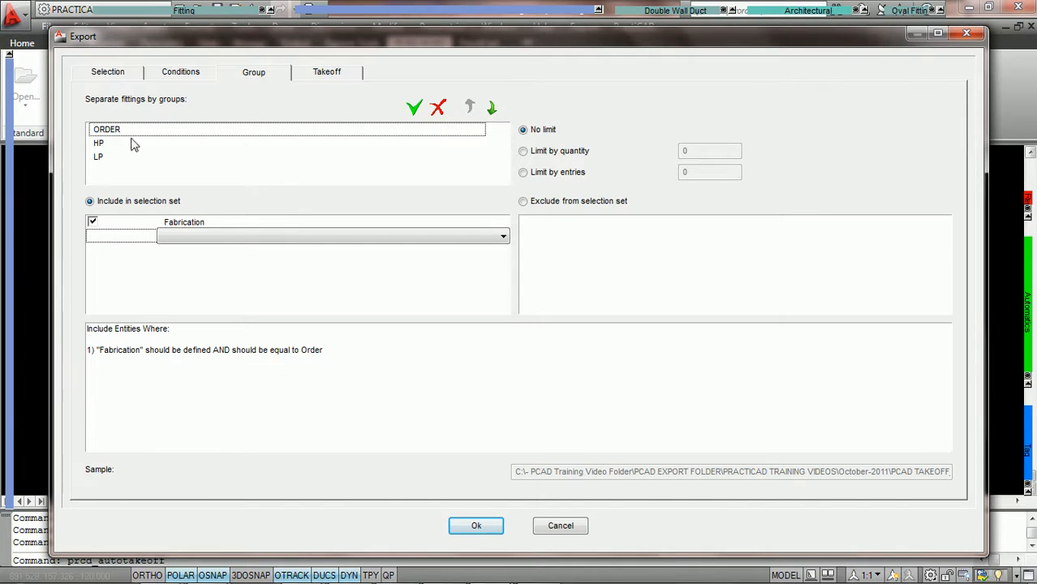
{"action": "left_click", "coordinate": [328, 76]}
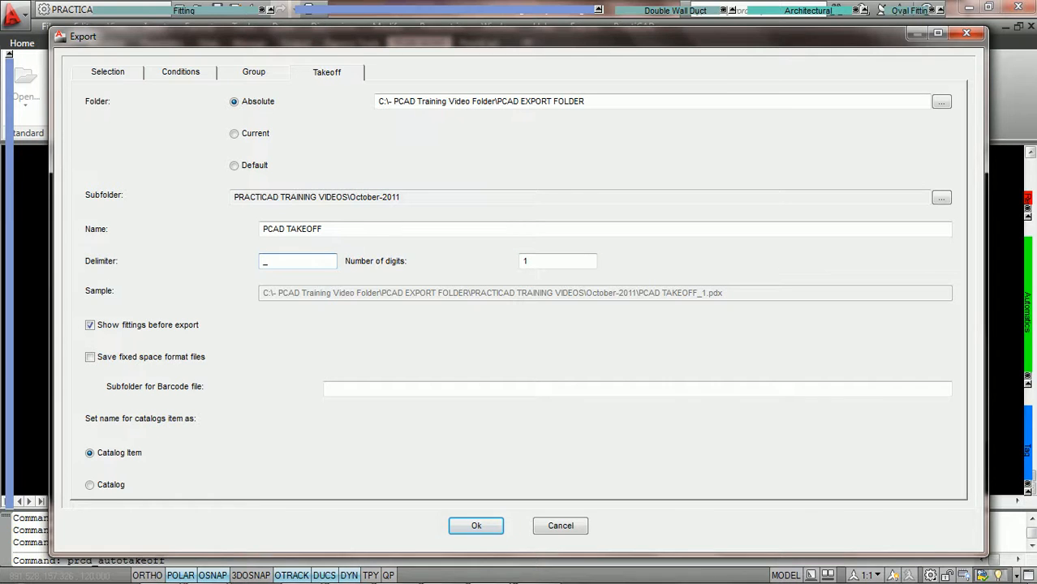
{"action": "mouse_move", "coordinate": [230, 575]}
{"action": "left_click", "coordinate": [280, 487]}
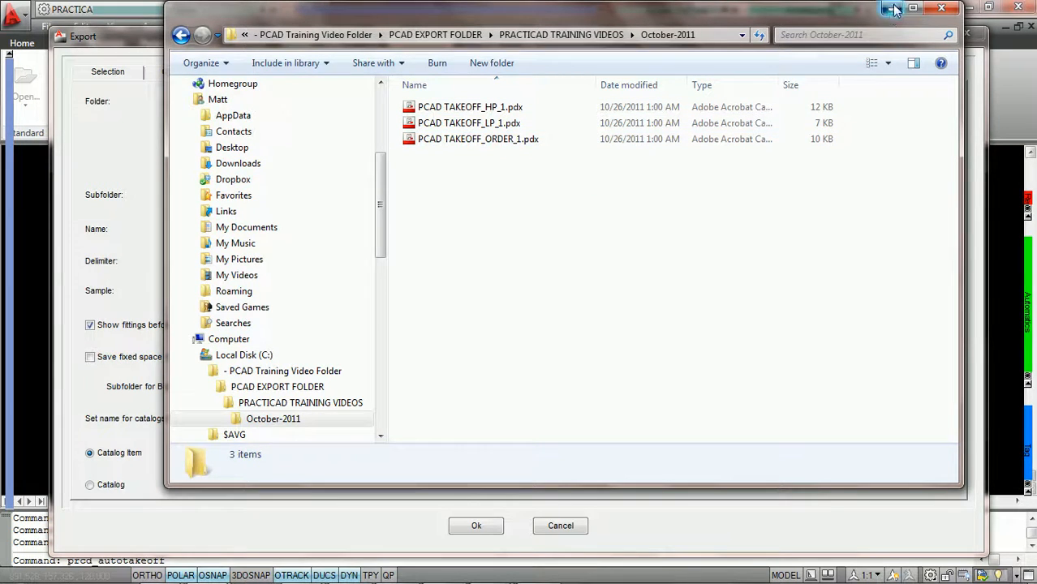
{"action": "left_click", "coordinate": [942, 8]}
Export all listed fittings a second time and check the numbered files in the October-2011 folder in Windows Explorer.
{"action": "left_click", "coordinate": [478, 528]}
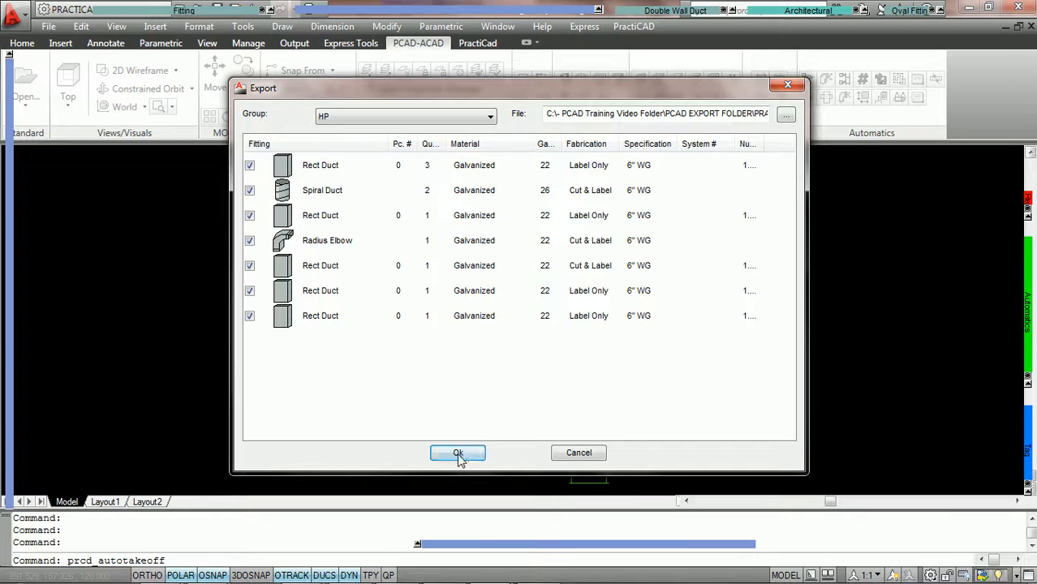
{"action": "left_click", "coordinate": [460, 450]}
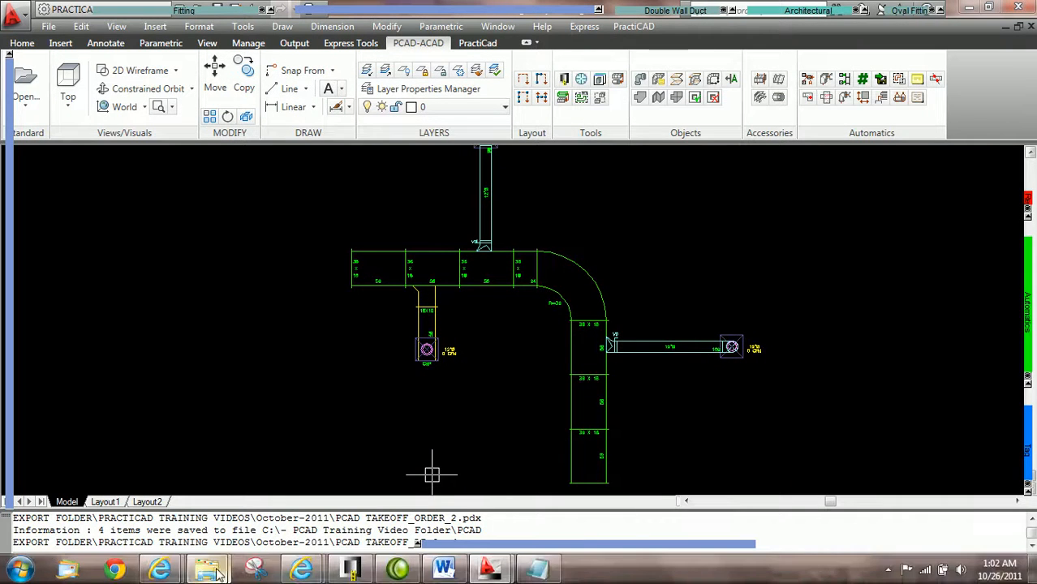
{"action": "mouse_move", "coordinate": [227, 563]}
{"action": "left_click", "coordinate": [285, 497]}
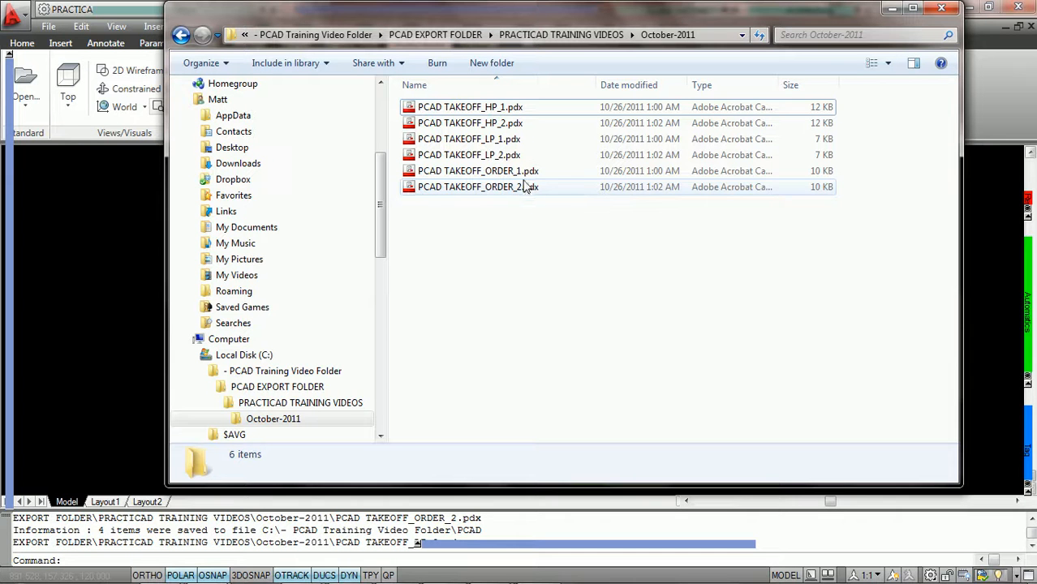
Switch back to AutoCAD, start the auto takeoff export, and open its takeoff file settings.
{"action": "mouse_move", "coordinate": [253, 578]}
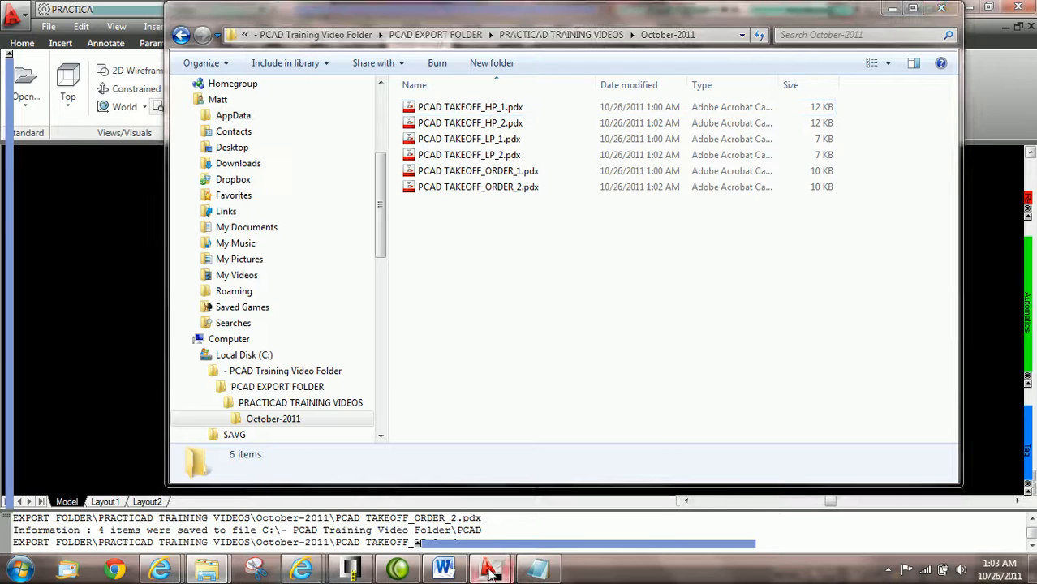
{"action": "mouse_move", "coordinate": [491, 572]}
{"action": "left_click", "coordinate": [568, 500]}
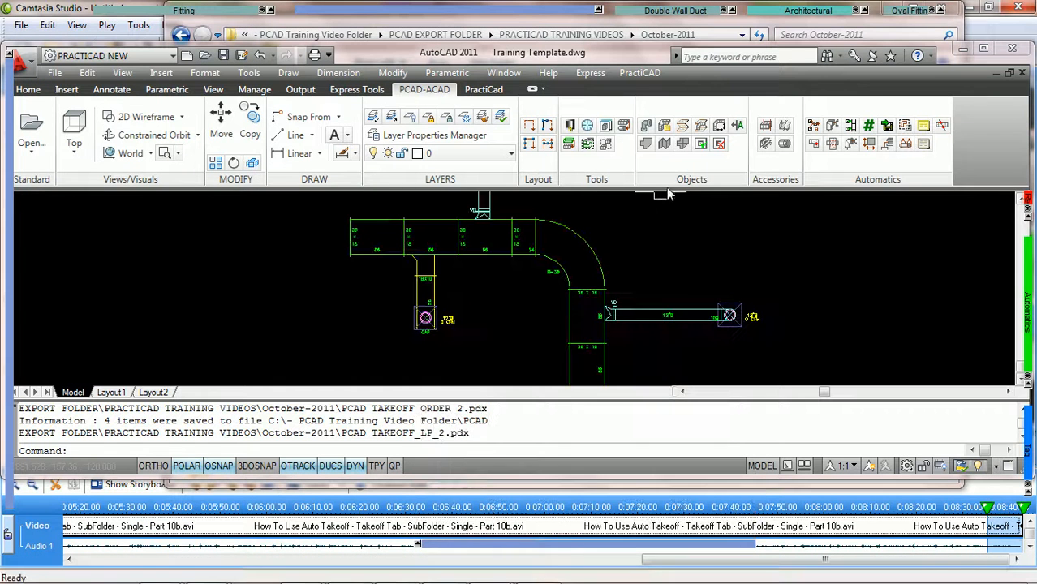
{"action": "left_click", "coordinate": [887, 126]}
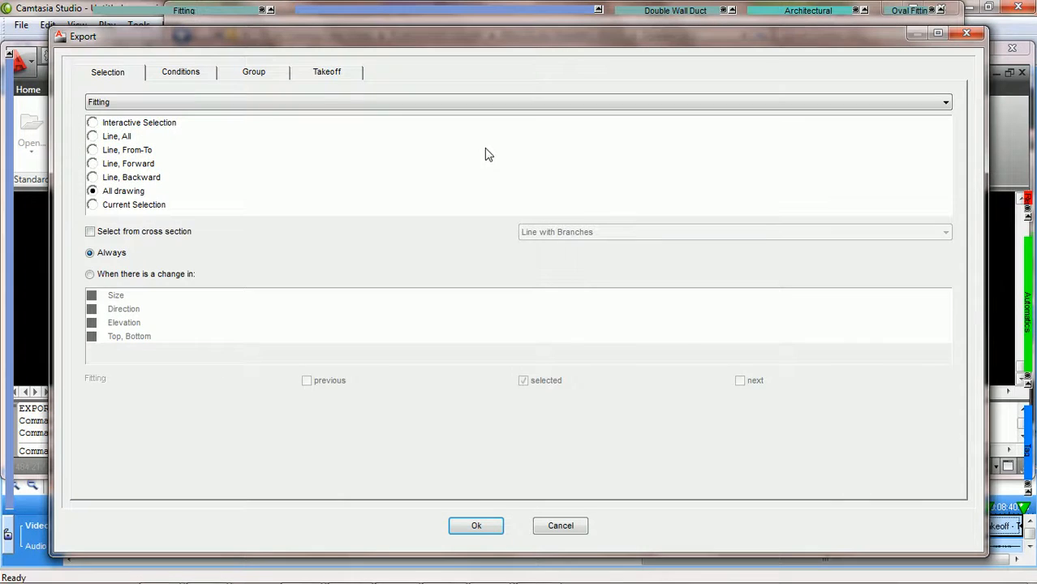
{"action": "left_click", "coordinate": [329, 73]}
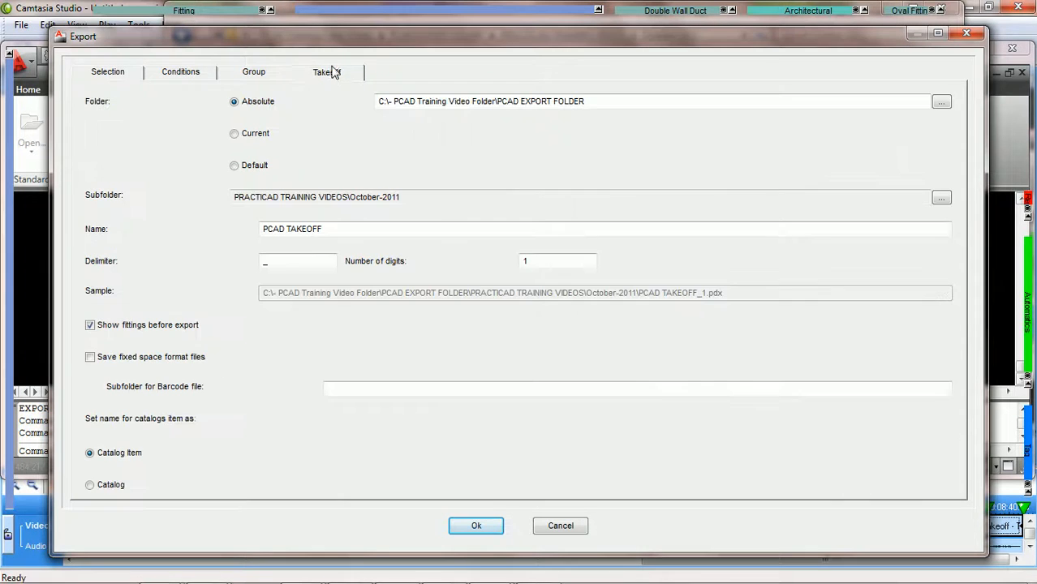
Try a longer file name delimiter made of several underscores, and shorten it again.
{"action": "left_click", "coordinate": [281, 262]}
{"action": "type", "text": "______"}
{"action": "left_click", "coordinate": [293, 229]}
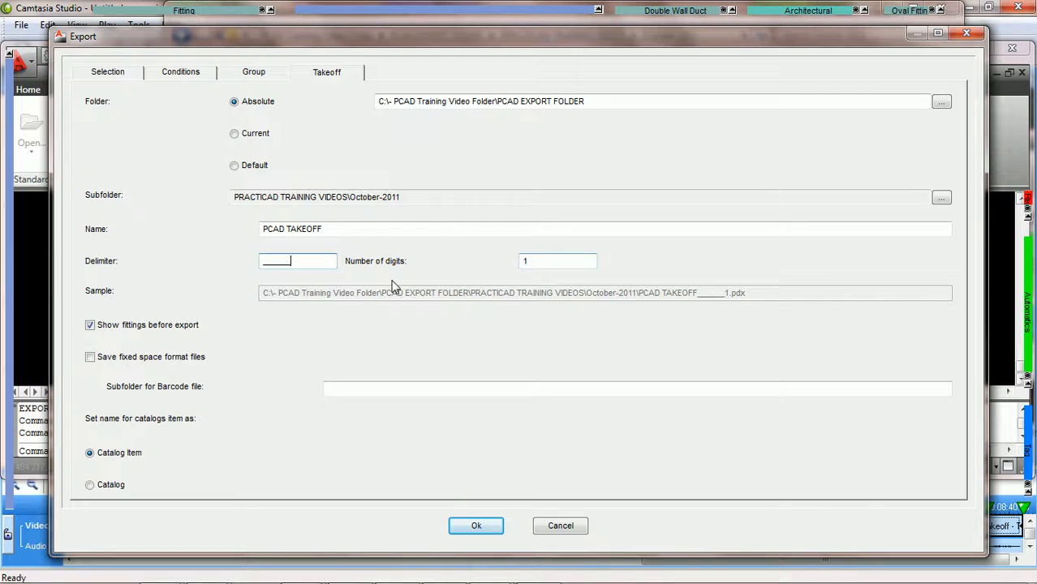
{"action": "key", "text": "BackSpace"}
{"action": "key", "text": "BackSpace"}
{"action": "key", "text": "BackSpace"}
Try 2 and 3 as the number of digits in the takeoff file numbering.
{"action": "double_click", "coordinate": [544, 261]}
{"action": "type", "text": "2"}
{"action": "double_click", "coordinate": [544, 260]}
{"action": "type", "text": "3"}
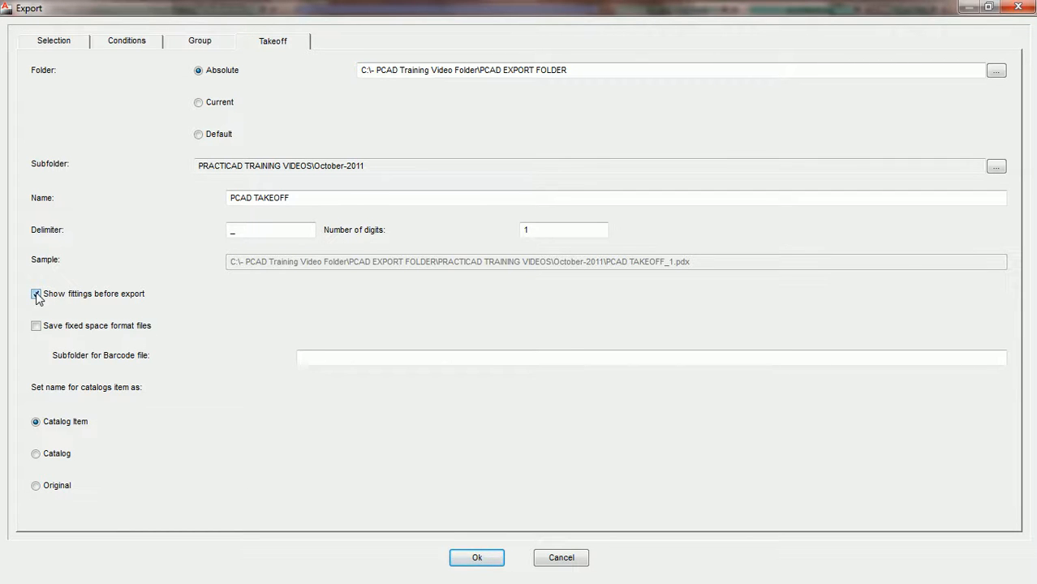
Accept the takeoff settings and review the HP group's fittings in the pre-export list.
{"action": "left_click", "coordinate": [488, 564]}
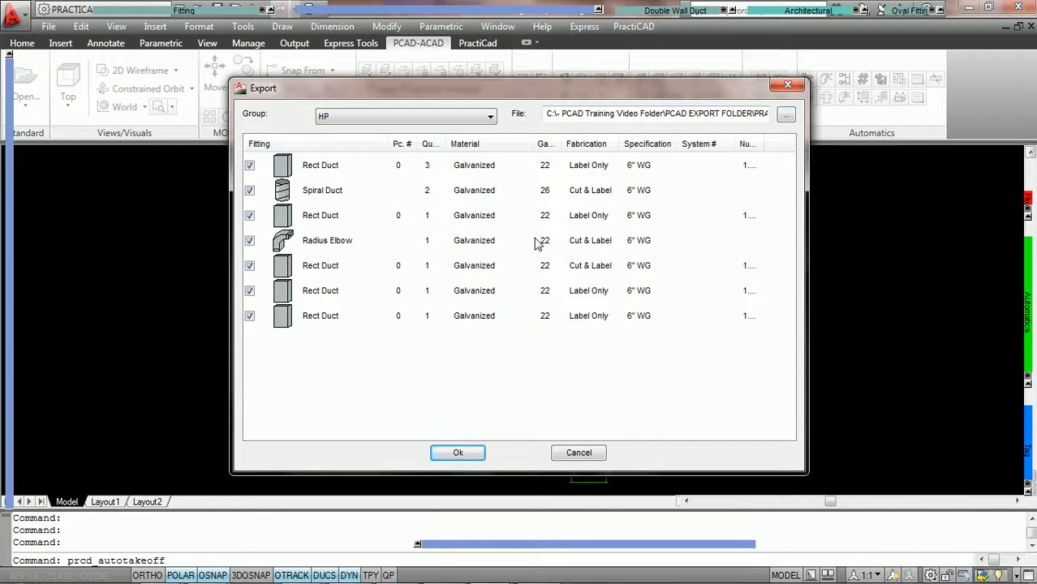
{"action": "left_click", "coordinate": [398, 118]}
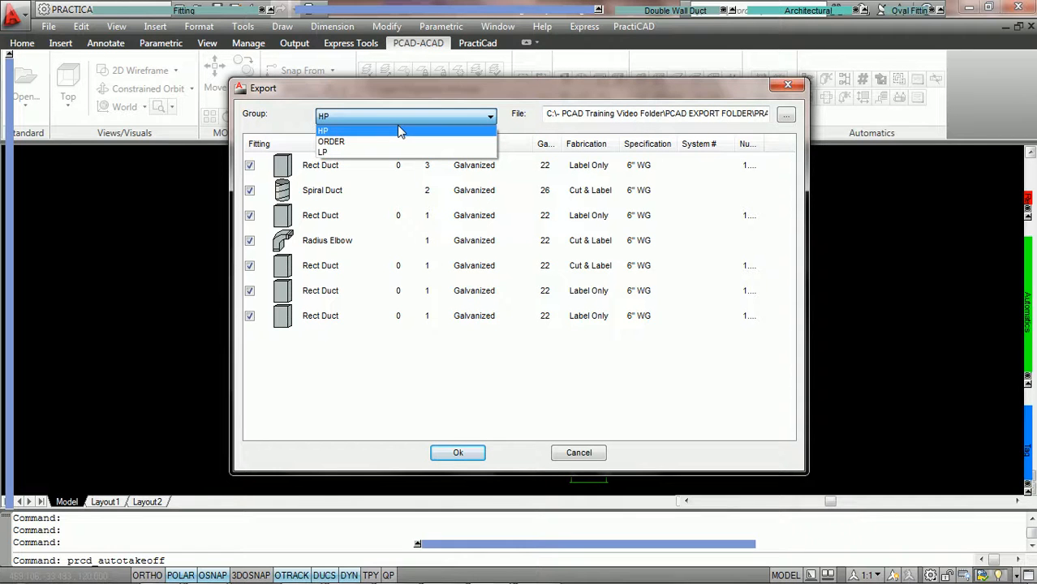
{"action": "left_click", "coordinate": [398, 132]}
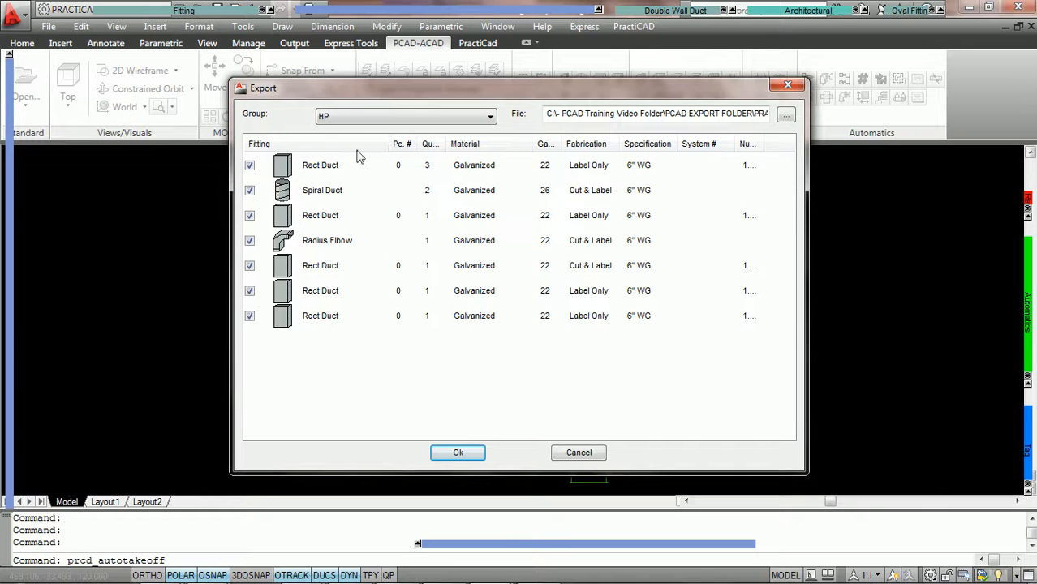
{"action": "left_click", "coordinate": [250, 192]}
Change the HP group's export file name to TEST, keeping the October-2011 folder path and the .pdx extension.
{"action": "left_click", "coordinate": [732, 115]}
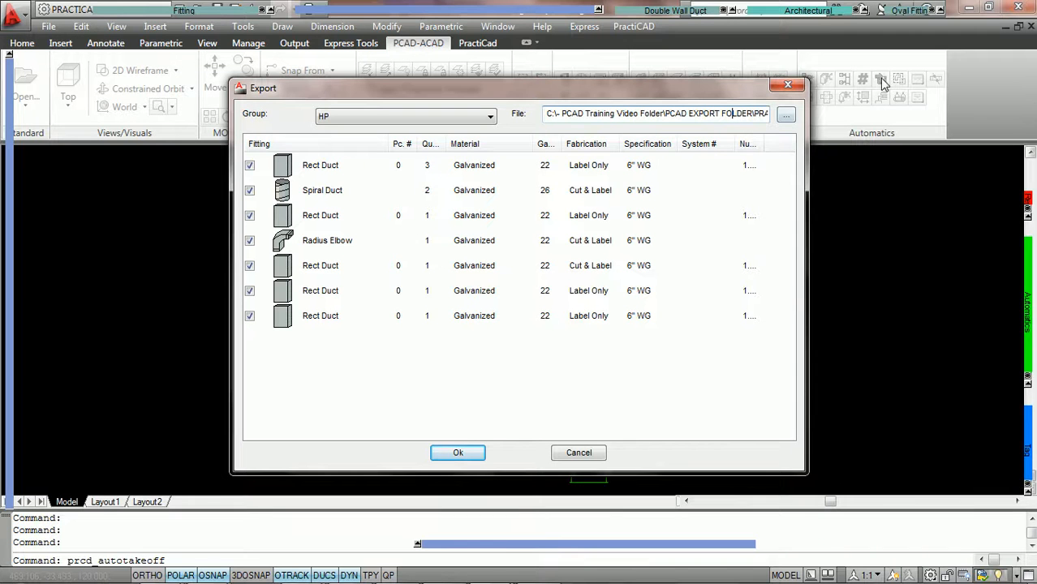
{"action": "key", "text": "Right"}
{"action": "key", "text": "Right"}
{"action": "key", "text": "Right"}
{"action": "key", "text": "Right"}
{"action": "key", "text": "Right"}
{"action": "key", "text": "Right"}
{"action": "key", "text": "Right"}
{"action": "key", "text": "Right"}
{"action": "key", "text": "Right"}
{"action": "key", "text": "Right"}
{"action": "key", "text": "Right"}
{"action": "key", "text": "Right"}
{"action": "key", "text": "Right"}
{"action": "key", "text": "Right"}
{"action": "key", "text": "Right"}
{"action": "key", "text": "Right"}
{"action": "key", "text": "Right"}
{"action": "key", "text": "Right"}
{"action": "key", "text": "Right"}
{"action": "key", "text": "Right"}
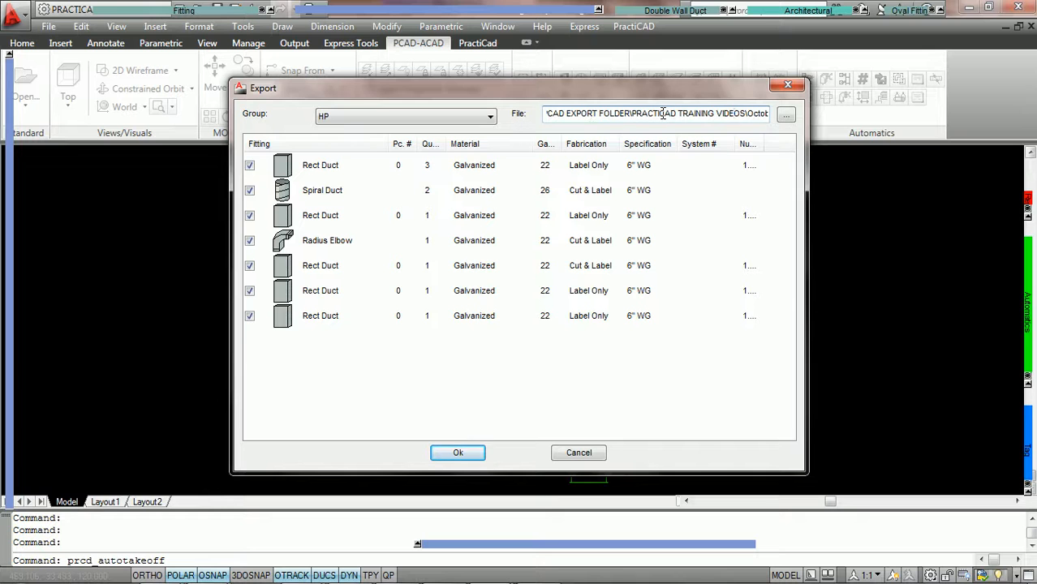
{"action": "key", "text": "Right"}
{"action": "key", "text": "Right"}
{"action": "key", "text": "Right"}
{"action": "key", "text": "Right"}
{"action": "key", "text": "Right"}
{"action": "key", "text": "Right"}
{"action": "key", "text": "Right"}
{"action": "key", "text": "Right"}
{"action": "key", "text": "Right"}
{"action": "key", "text": "Right"}
{"action": "key", "text": "Right"}
{"action": "key", "text": "Right"}
{"action": "key", "text": "Right"}
{"action": "key", "text": "Right"}
{"action": "key", "text": "Right"}
{"action": "key", "text": "Right"}
{"action": "key", "text": "Right"}
{"action": "key", "text": "Right"}
{"action": "key", "text": "Right"}
{"action": "key", "text": "Right"}
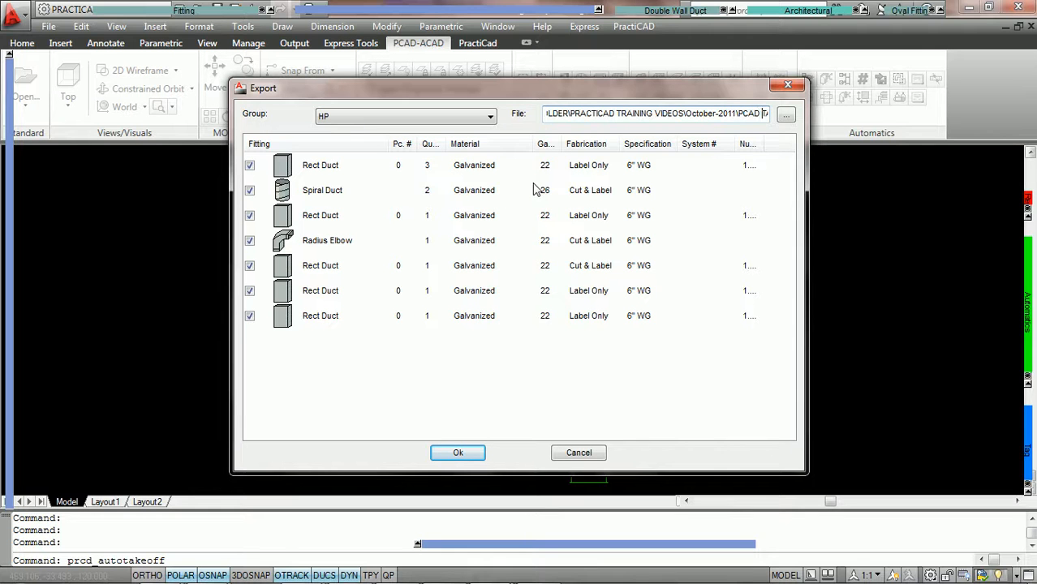
{"action": "key", "text": "Right"}
{"action": "key", "text": "Right"}
{"action": "key", "text": "Right"}
{"action": "key", "text": "Right"}
{"action": "key", "text": "Right"}
{"action": "key", "text": "Right"}
{"action": "key", "text": "Right"}
{"action": "key", "text": "Right"}
{"action": "key", "text": "Right"}
{"action": "key", "text": "Right"}
{"action": "key", "text": "Right"}
{"action": "key", "text": "Right"}
{"action": "key", "text": "Right"}
{"action": "key", "text": "Right"}
{"action": "key", "text": "Right"}
{"action": "key", "text": "Right"}
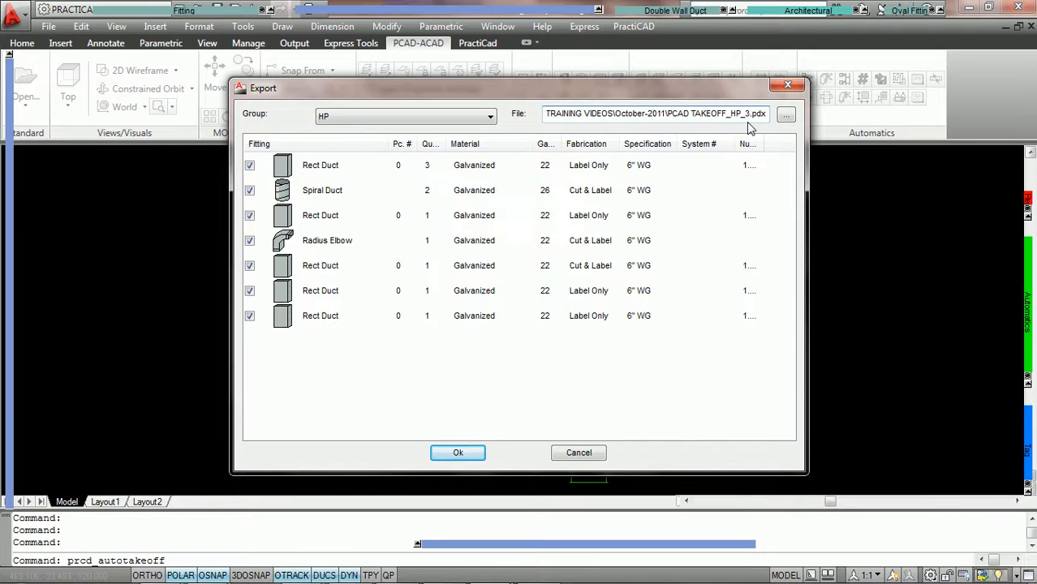
{"action": "left_click", "coordinate": [749, 115]}
{"action": "key", "text": "BackSpace"}
{"action": "key", "text": "BackSpace"}
{"action": "key", "text": "BackSpace"}
{"action": "key", "text": "BackSpace"}
{"action": "key", "text": "BackSpace"}
{"action": "key", "text": "BackSpace"}
{"action": "key", "text": "BackSpace"}
{"action": "key", "text": "BackSpace"}
{"action": "key", "text": "BackSpace"}
{"action": "key", "text": "BackSpace"}
{"action": "key", "text": "BackSpace"}
{"action": "key", "text": "BackSpace"}
{"action": "key", "text": "BackSpace"}
{"action": "key", "text": "BackSpace"}
{"action": "key", "text": "BackSpace"}
{"action": "key", "text": "BackSpace"}
{"action": "key", "text": "BackSpace"}
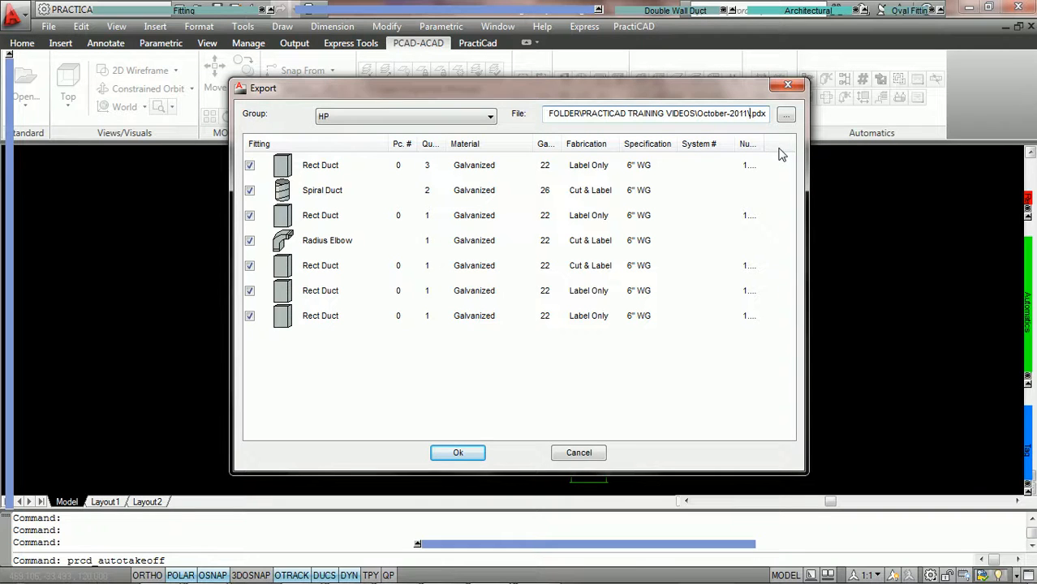
{"action": "type", "text": "TEST"}
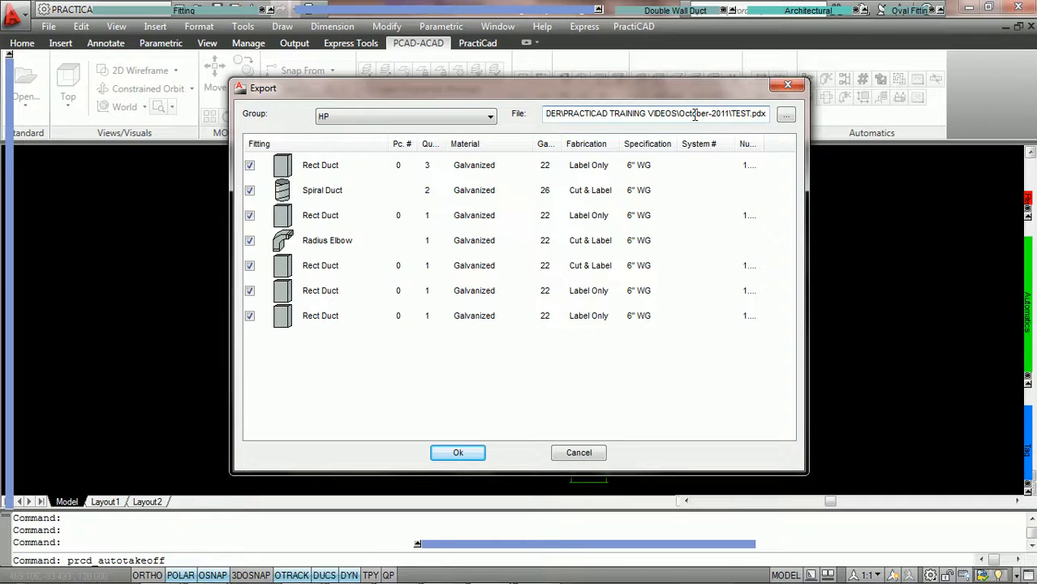
Browse the save location of the HP group's file and confirm TEST.pdx in the October-2011 folder.
{"action": "left_click", "coordinate": [786, 118]}
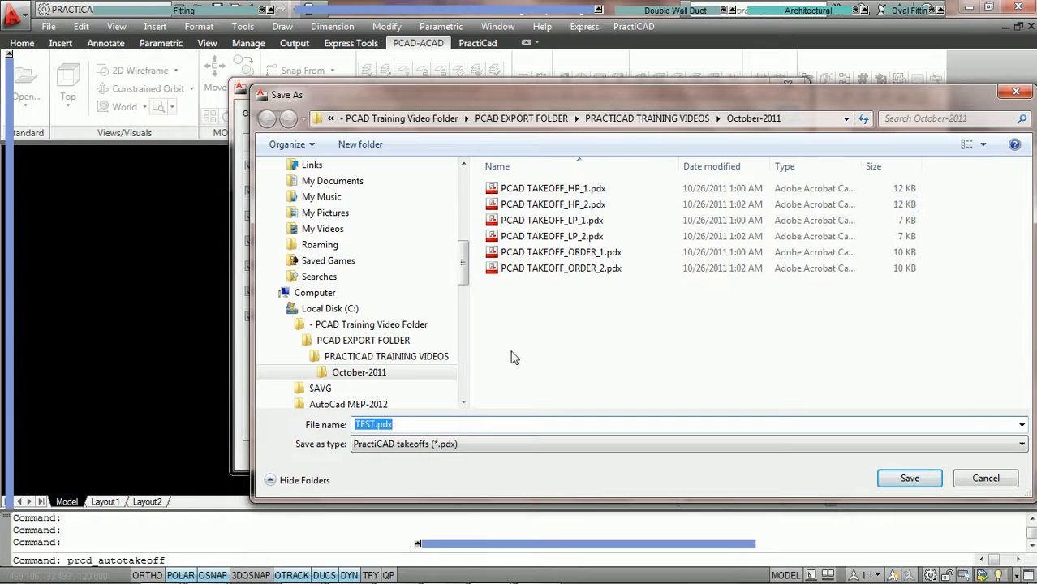
{"action": "left_click_drag", "start_coordinate": [465, 270], "coordinate": [462, 283]}
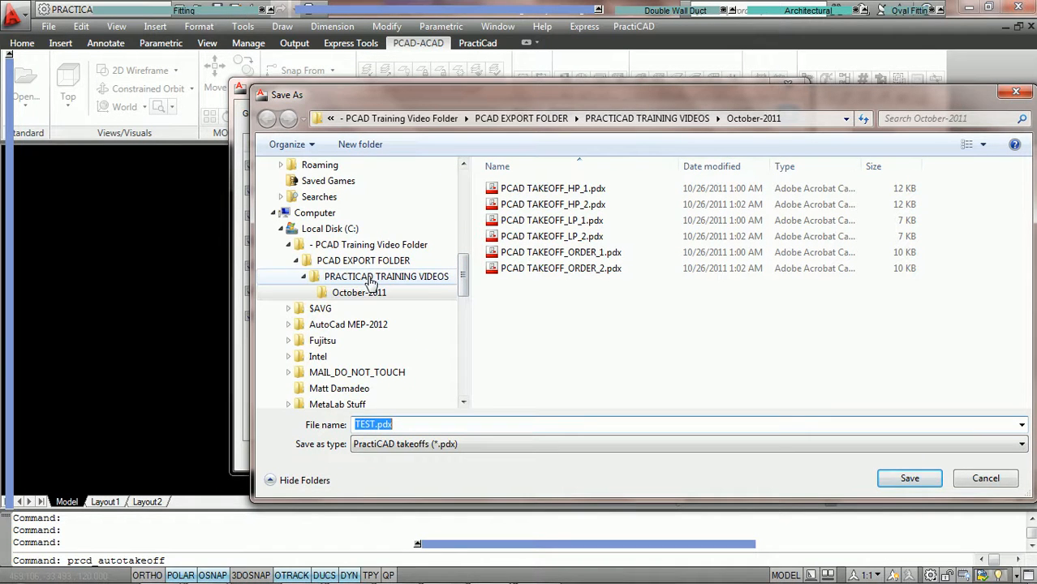
{"action": "left_click_drag", "start_coordinate": [759, 95], "coordinate": [689, 99]}
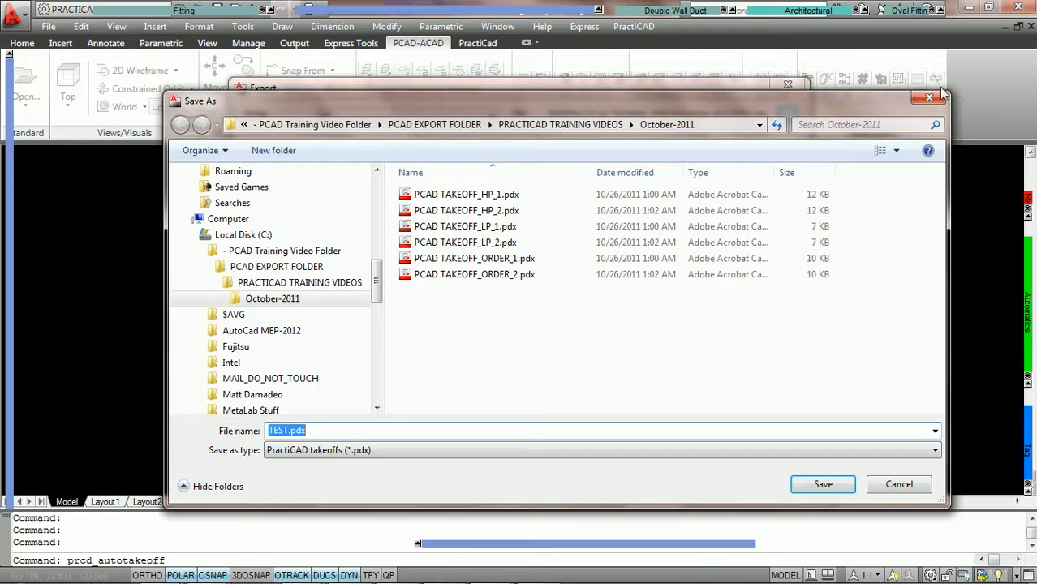
{"action": "key", "text": "Return"}
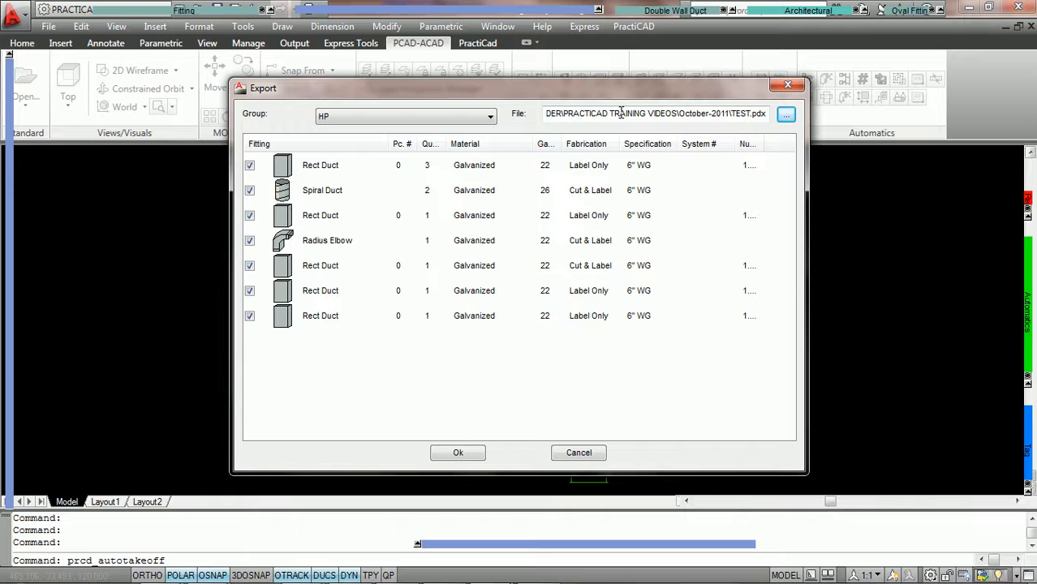
Export the listed fittings and switch to Windows Explorer to check the saved files.
{"action": "left_click", "coordinate": [460, 454]}
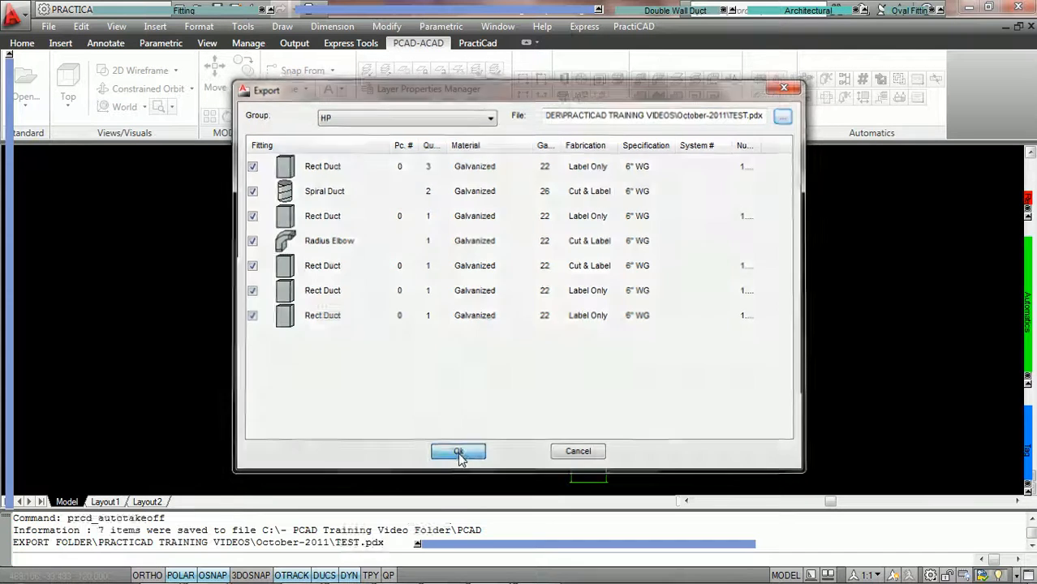
{"action": "mouse_move", "coordinate": [249, 582]}
{"action": "mouse_move", "coordinate": [207, 576]}
{"action": "left_click", "coordinate": [280, 514]}
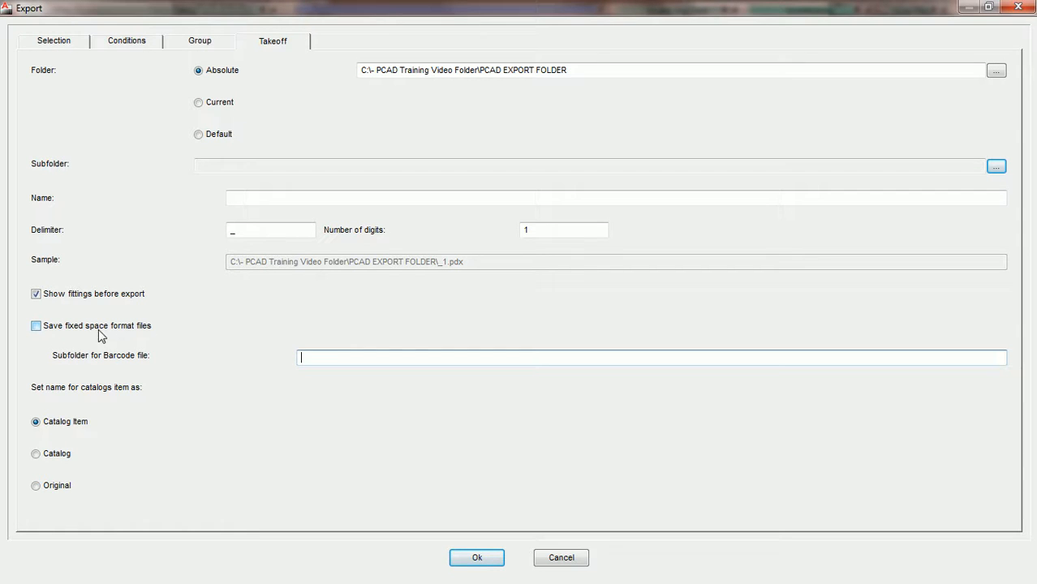
Enable saving fixed space format files, set the barcode file subfolder to PCAD BARCODES, and accept the export settings.
{"action": "left_click", "coordinate": [36, 326]}
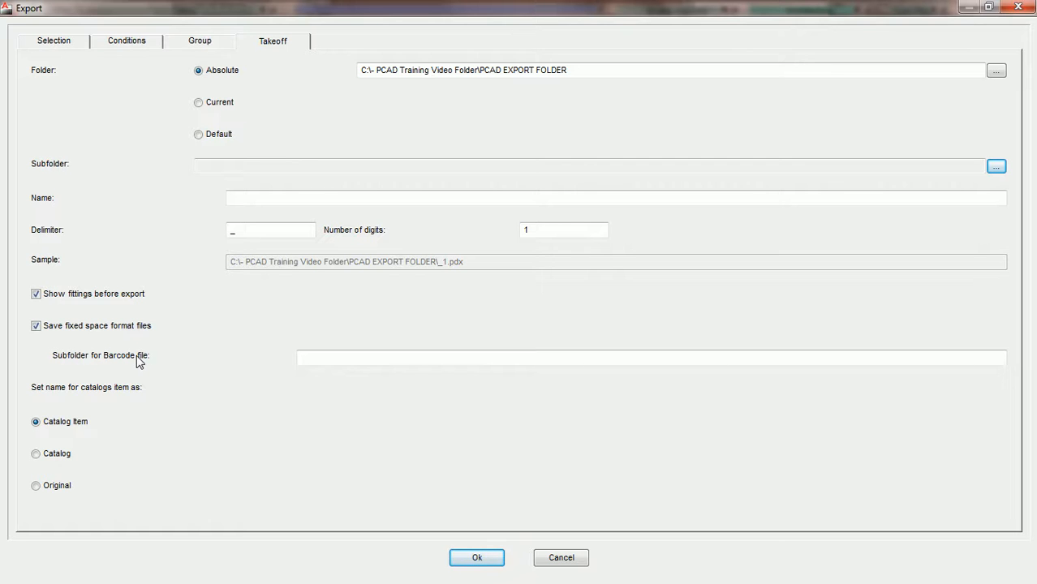
{"action": "left_click", "coordinate": [314, 365]}
{"action": "left_click", "coordinate": [323, 361]}
{"action": "type", "text": "PCAD BARCODES"}
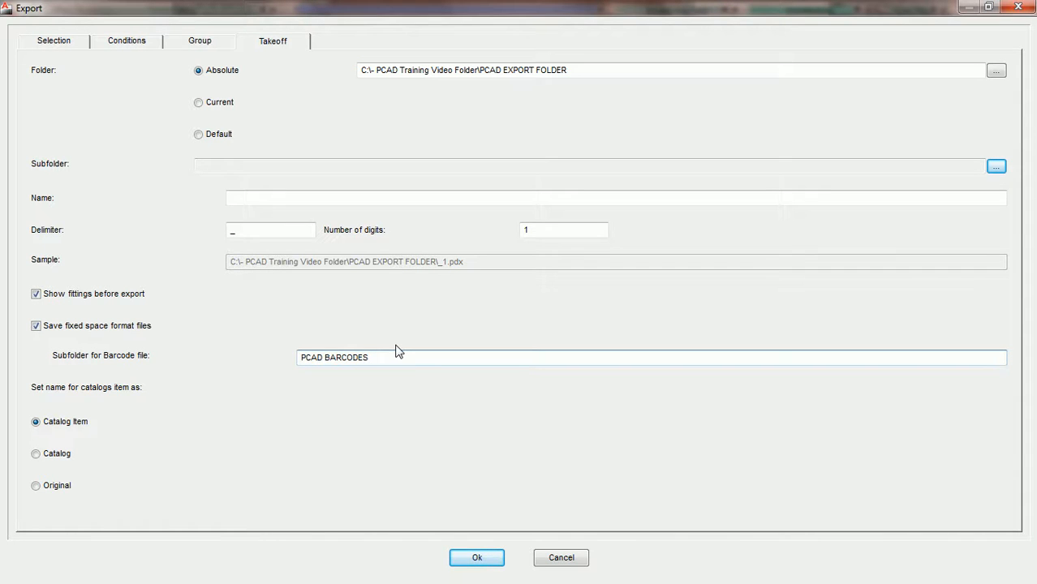
{"action": "left_click", "coordinate": [479, 558]}
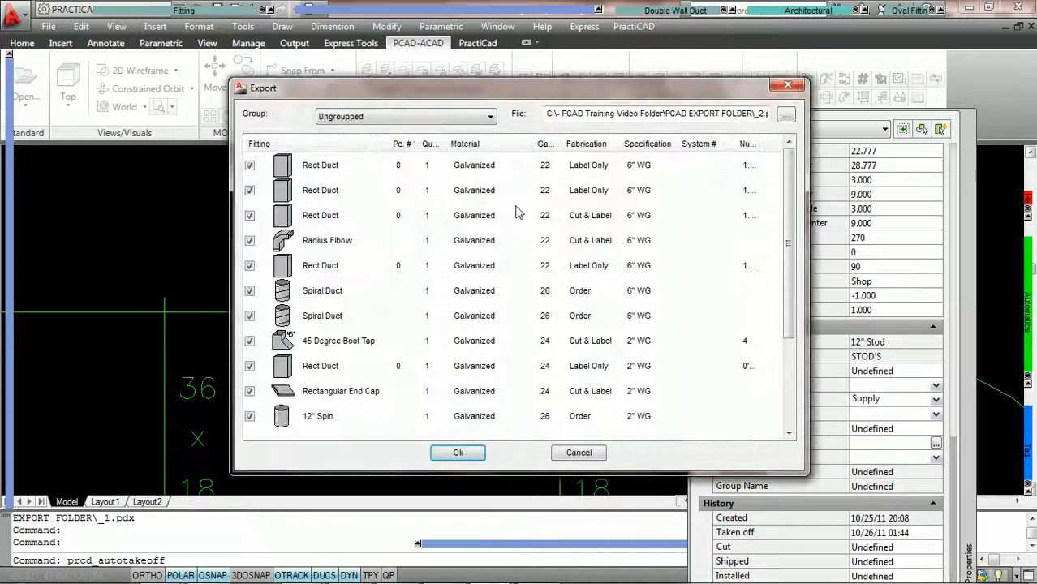
Export the ungrouped fittings, switch to Windows Explorer, and view the contents of _1.txt in PCAD EXPORT FOLDER.
{"action": "left_click", "coordinate": [482, 456]}
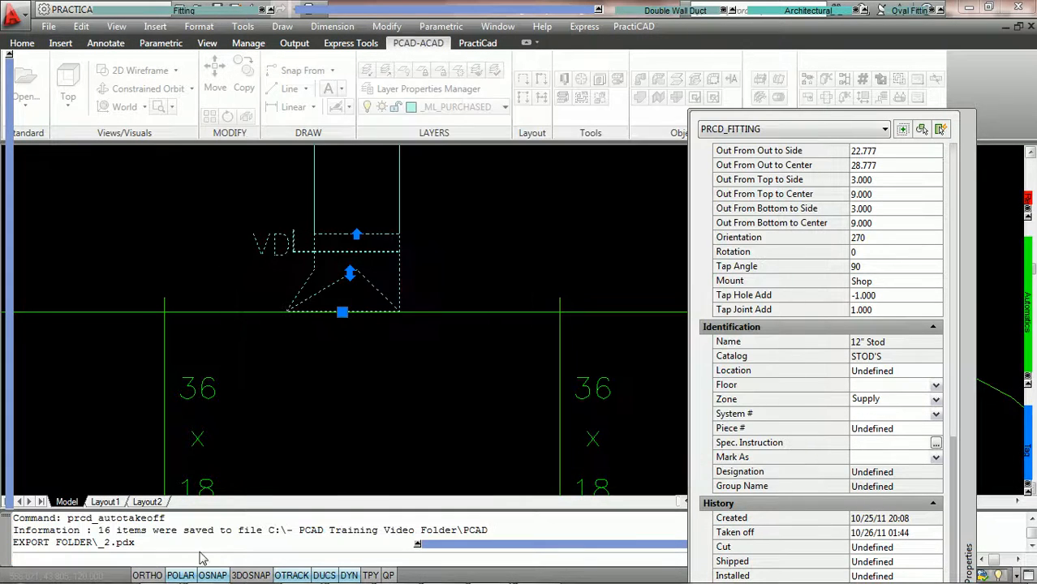
{"action": "left_click", "coordinate": [215, 568]}
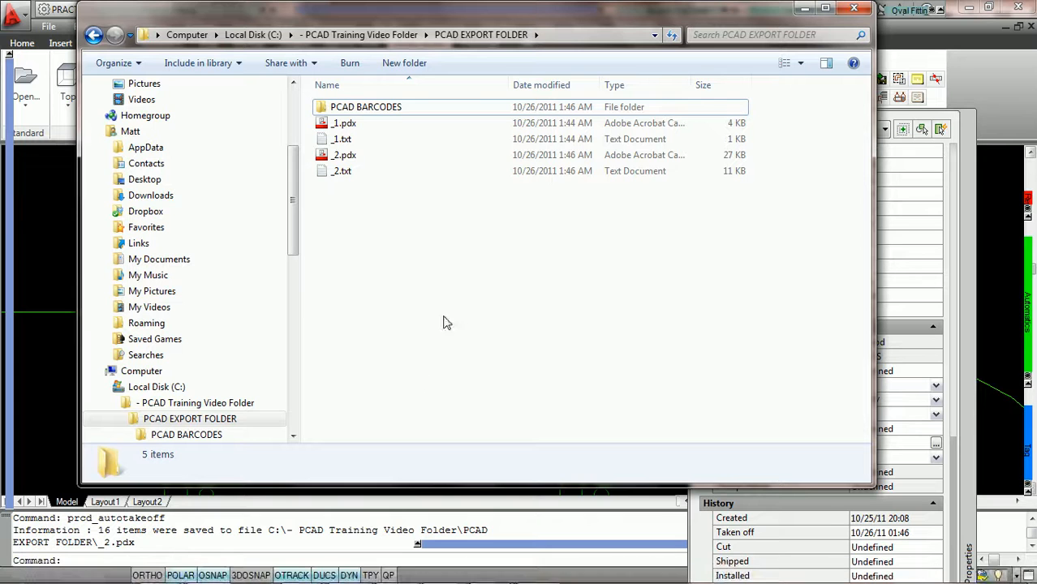
{"action": "double_click", "coordinate": [344, 140]}
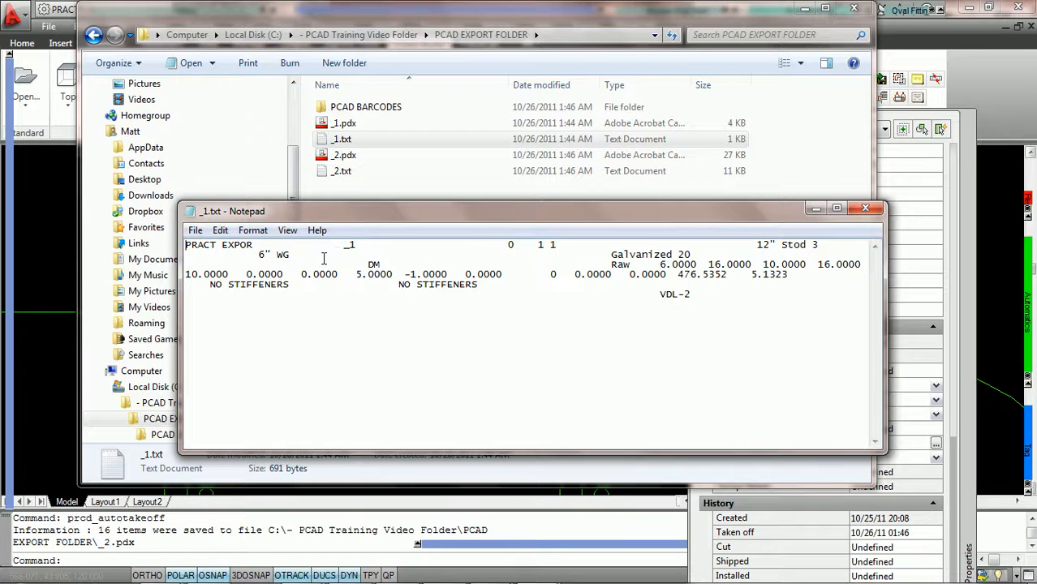
{"action": "left_click", "coordinate": [446, 191]}
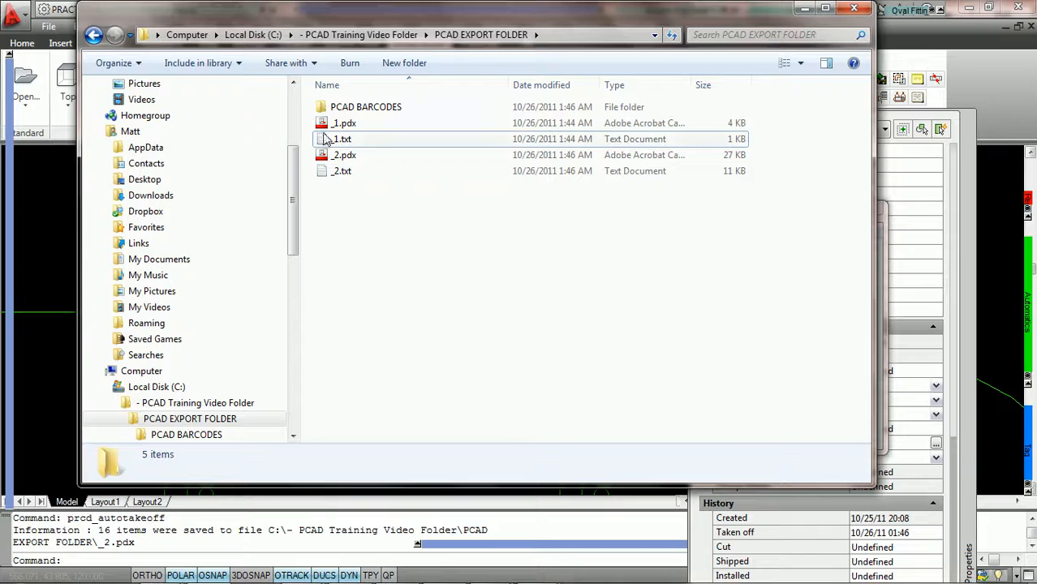
Open the PCAD BARCODES subfolder and view the barcode text files _1.txt and _2.txt.
{"action": "double_click", "coordinate": [361, 108]}
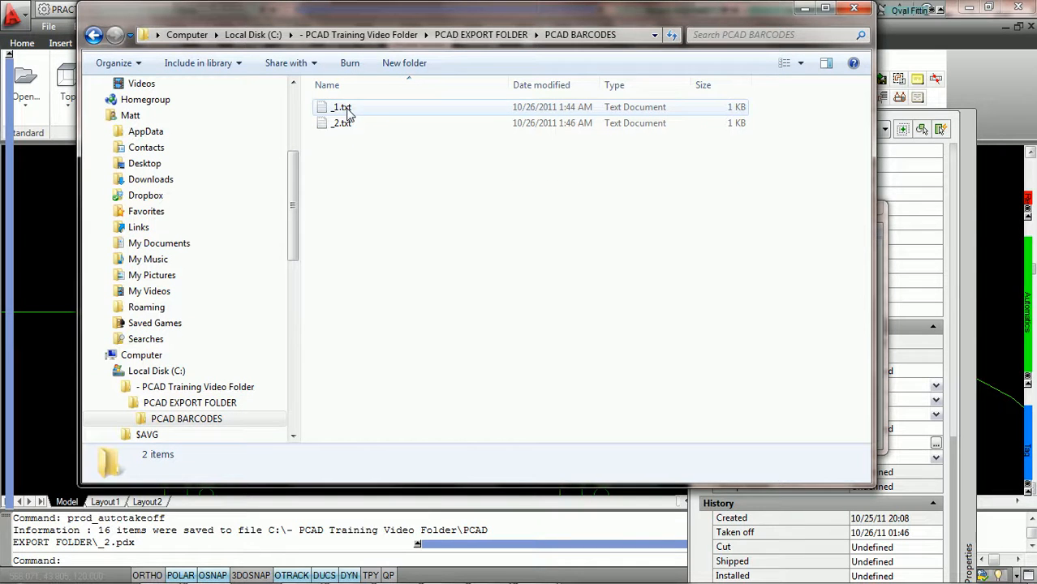
{"action": "double_click", "coordinate": [343, 108]}
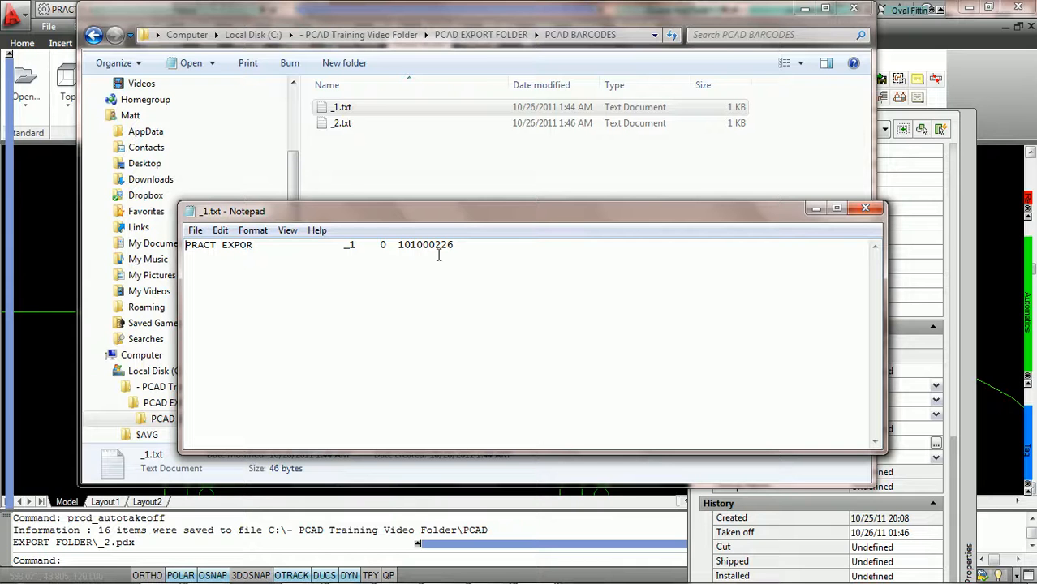
{"action": "left_click", "coordinate": [346, 124]}
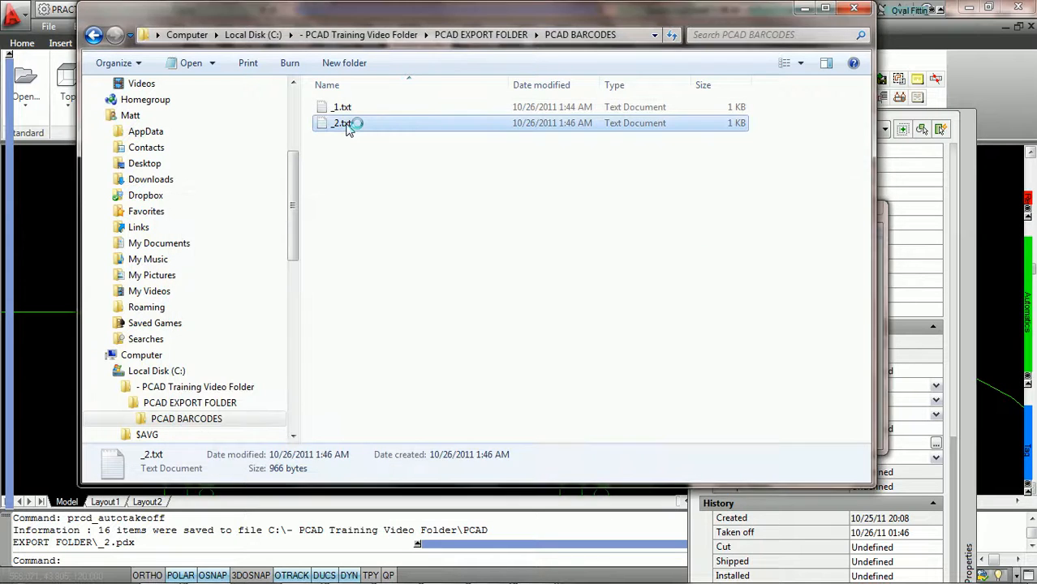
{"action": "double_click", "coordinate": [346, 126]}
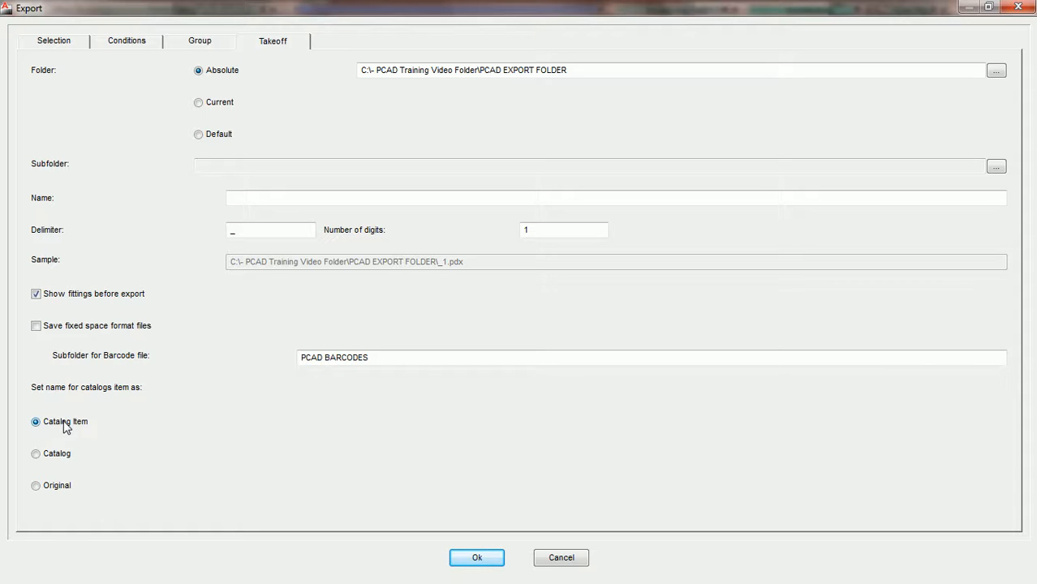
Try the Catalog and Original naming options for catalog items in the takeoff settings, reselect Catalog Item, and cancel the export.
{"action": "left_click", "coordinate": [35, 455]}
{"action": "left_click", "coordinate": [39, 487]}
{"action": "left_click", "coordinate": [51, 461]}
{"action": "left_click", "coordinate": [36, 488]}
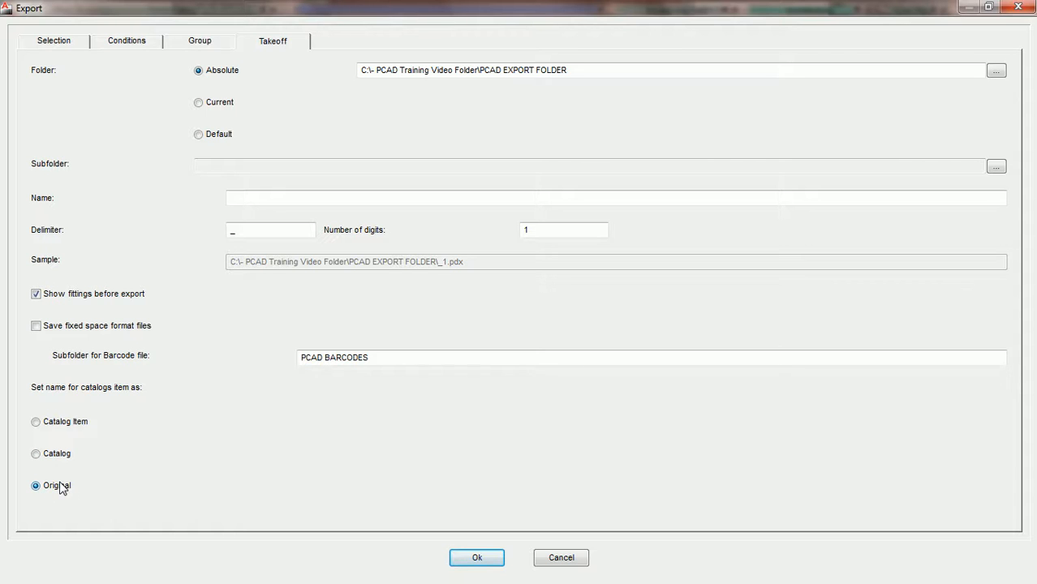
{"action": "left_click", "coordinate": [36, 425]}
{"action": "left_click", "coordinate": [557, 562]}
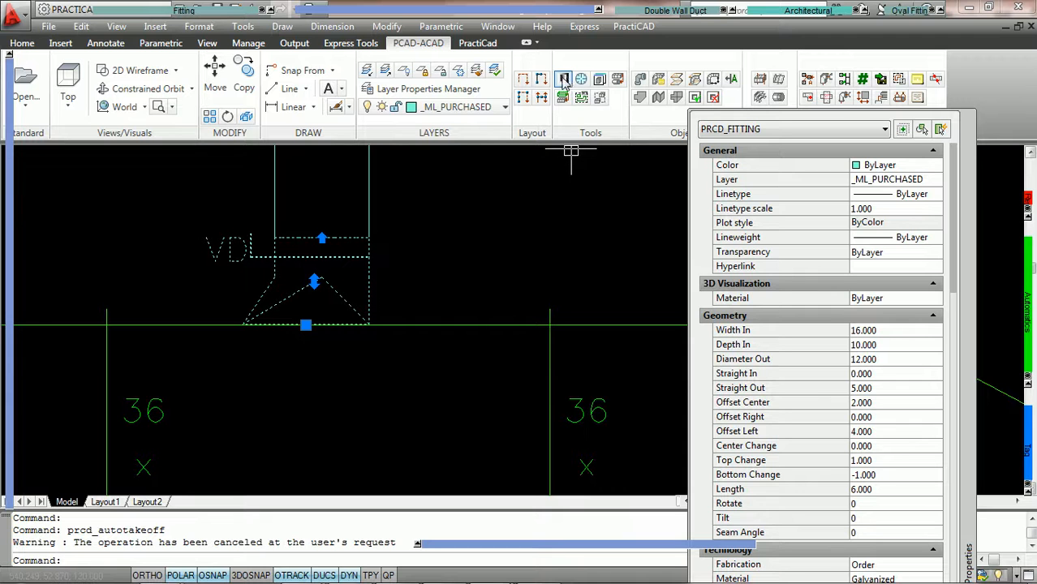
Examine the STOD'S catalog of the rectangular Square-to-Round fitting in the PractiCAD library, widening the item names and checking the 8" and 10" Stod, and close the library.
{"action": "left_click", "coordinate": [563, 80]}
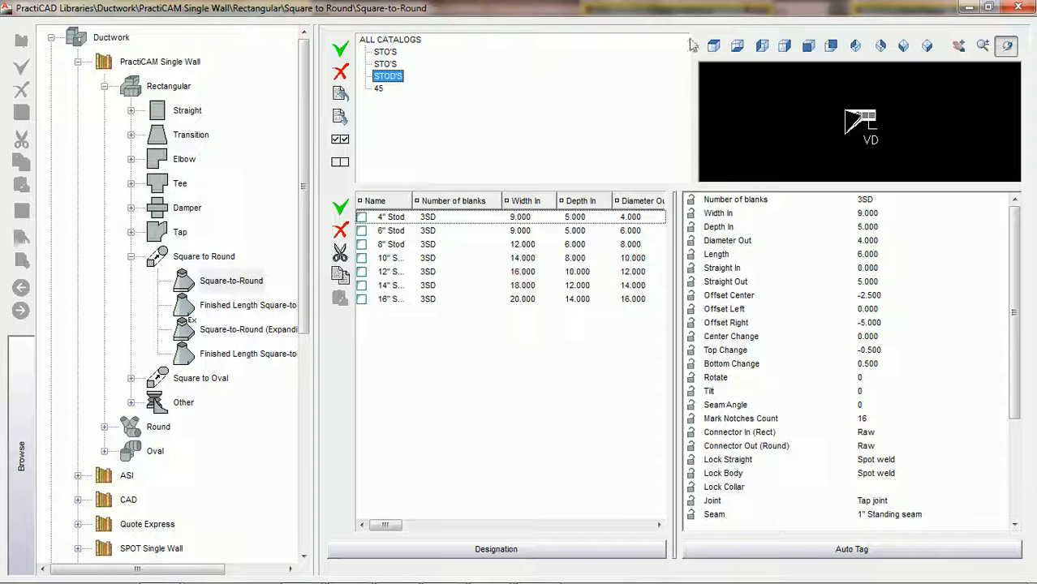
{"action": "left_click", "coordinate": [230, 288]}
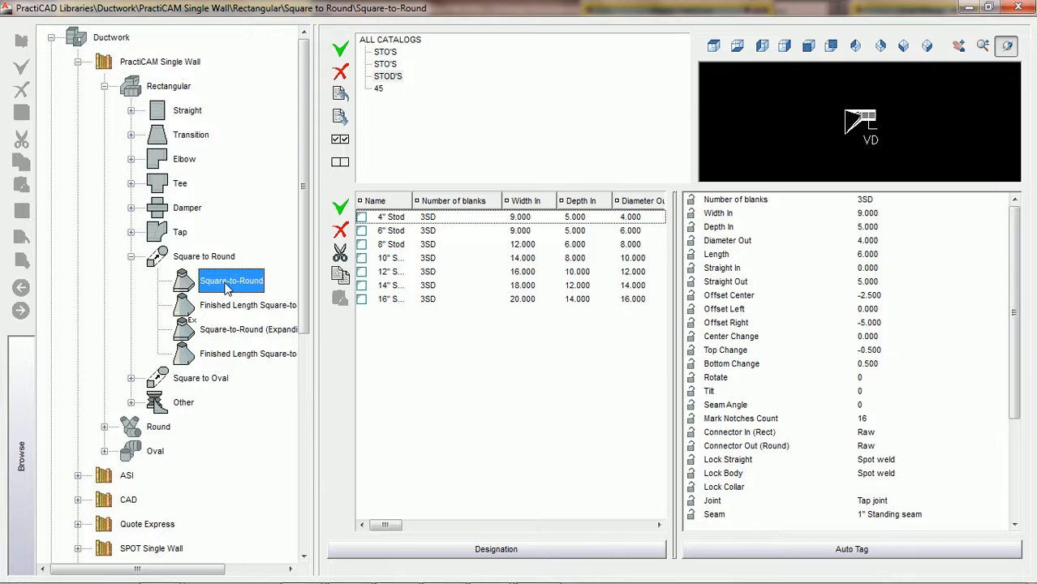
{"action": "left_click", "coordinate": [387, 79]}
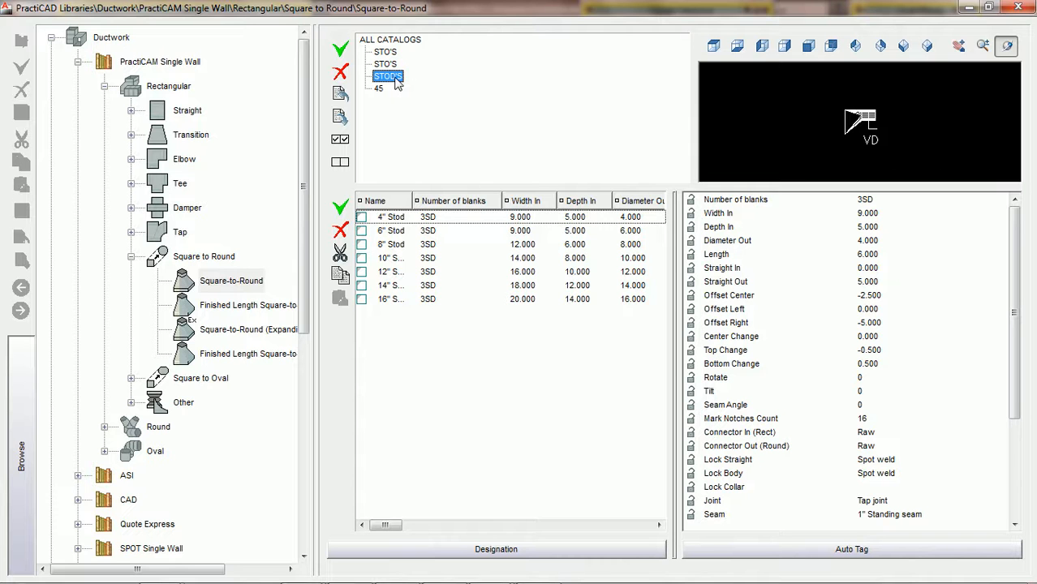
{"action": "left_click_drag", "start_coordinate": [416, 200], "coordinate": [431, 200]}
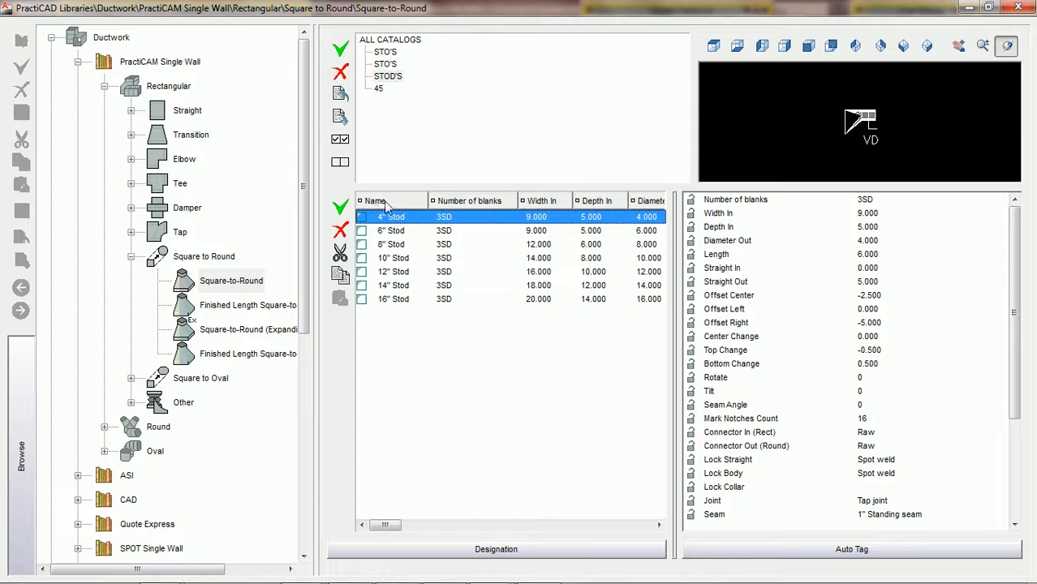
{"action": "left_click", "coordinate": [394, 258]}
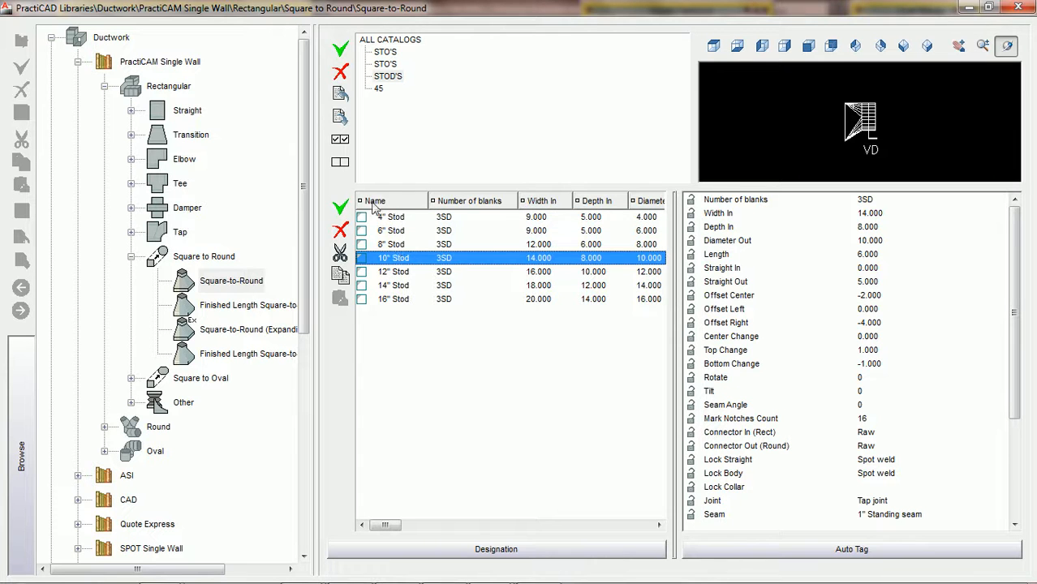
{"action": "left_click", "coordinate": [392, 246]}
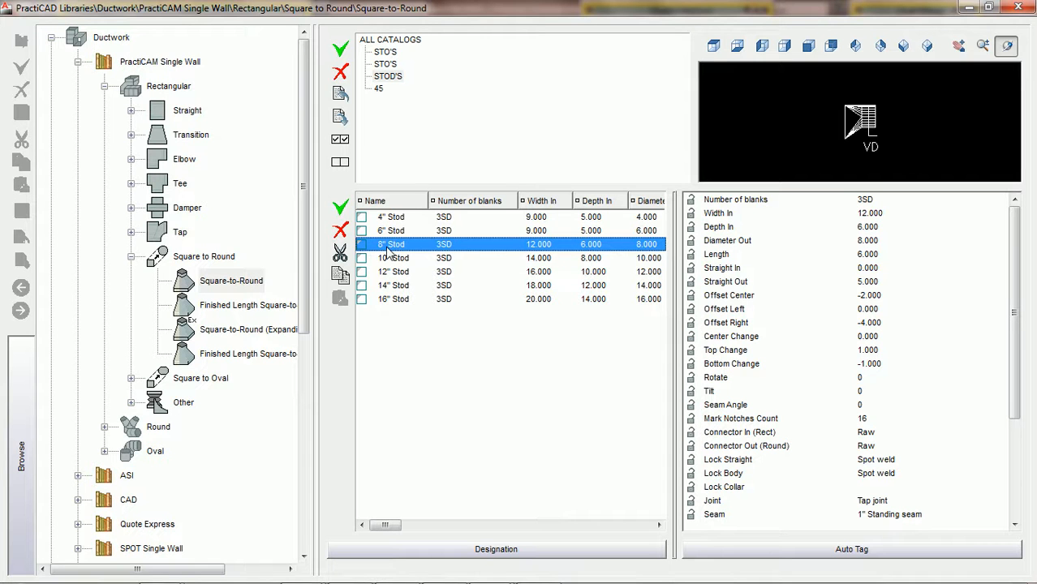
{"action": "left_click", "coordinate": [393, 260]}
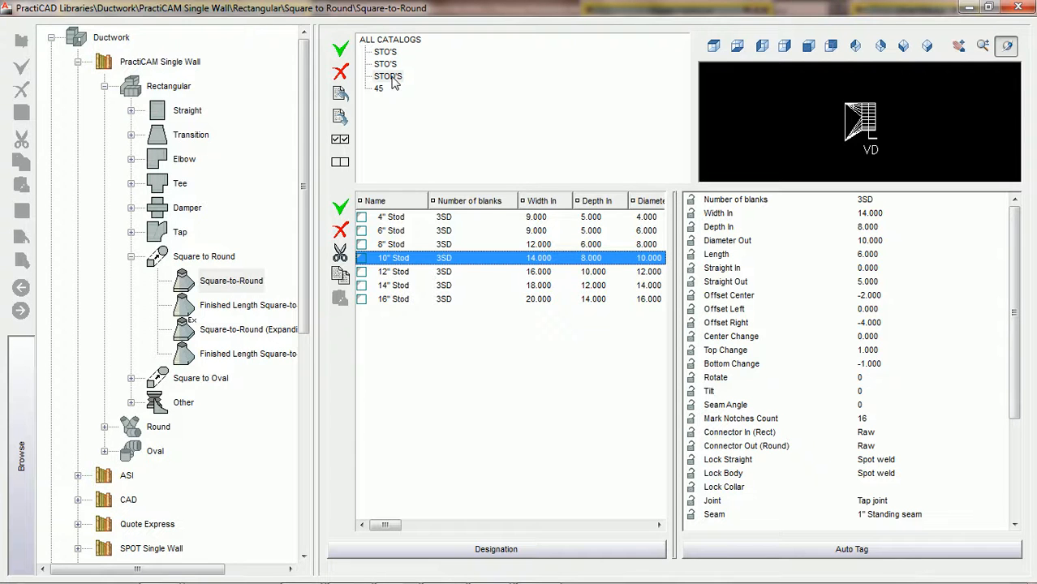
{"action": "left_click", "coordinate": [1019, 7]}
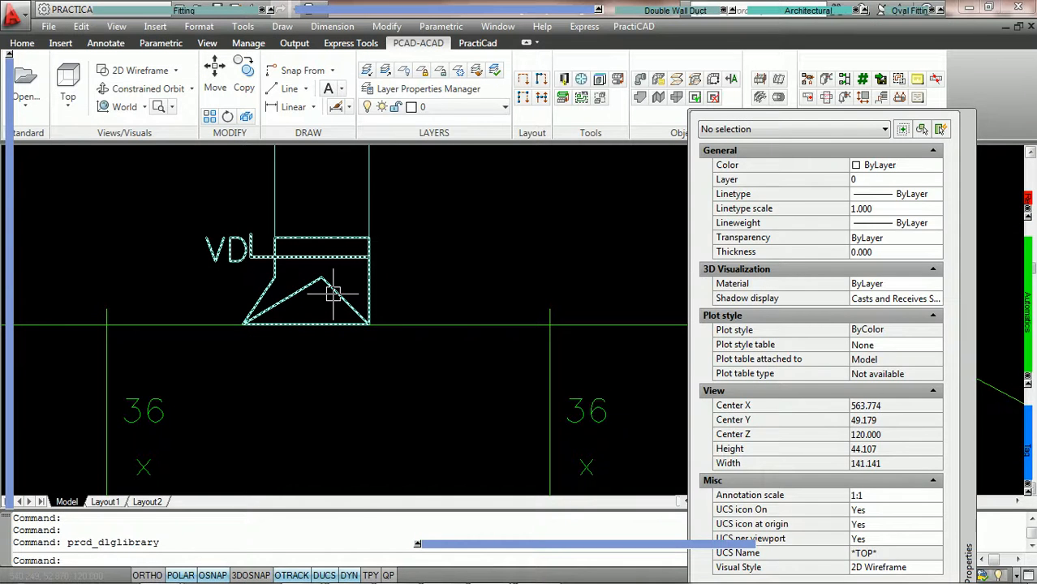
Select the square-to-round fitting in the drawing and examine the name and catalog in its Identification properties.
{"action": "left_click", "coordinate": [334, 293]}
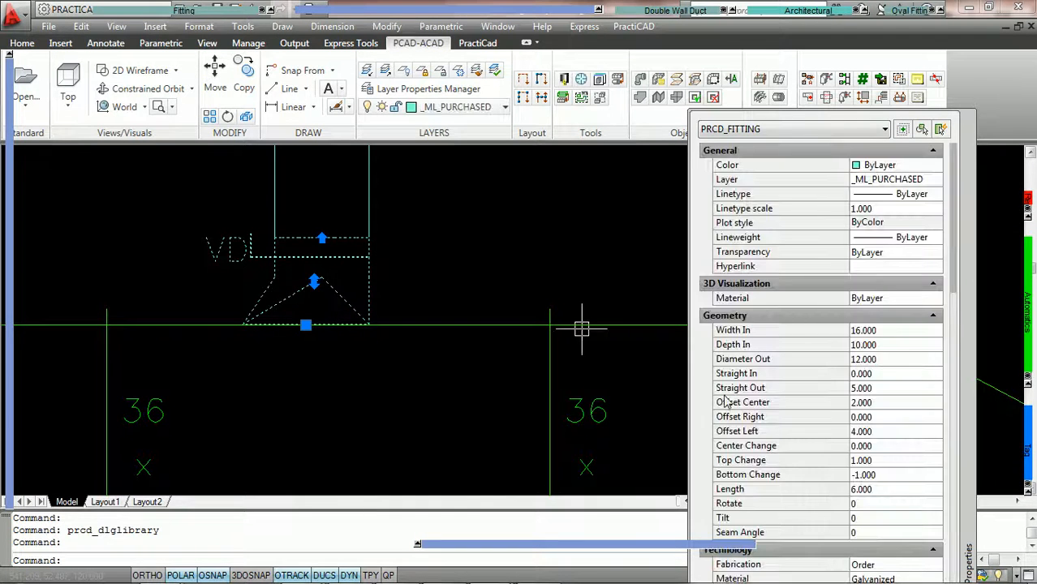
{"action": "scroll", "coordinate": [893, 416], "scroll_direction": "down", "scroll_amount": 3}
{"action": "scroll", "coordinate": [892, 415], "scroll_direction": "down", "scroll_amount": 5}
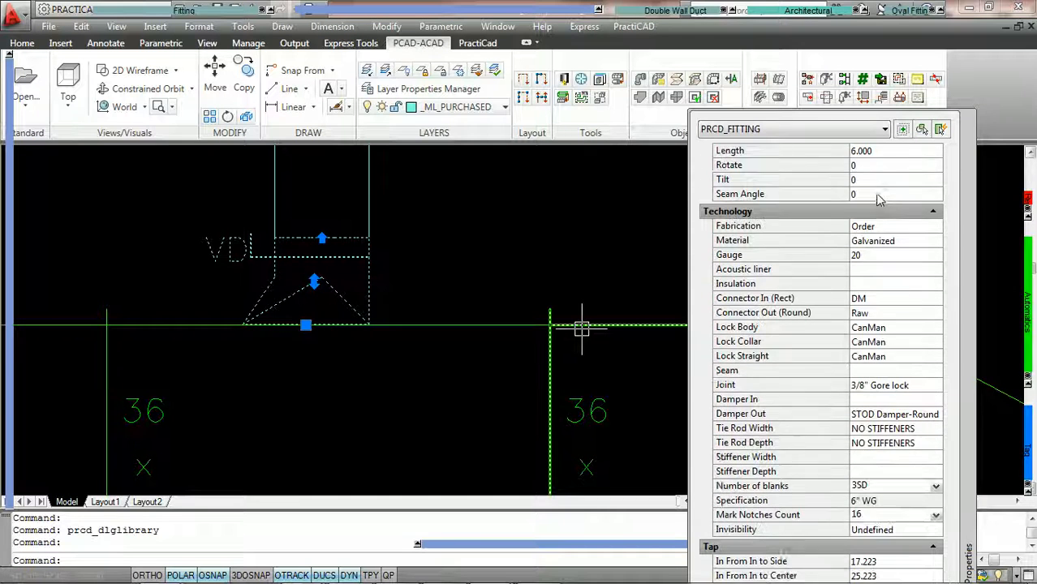
{"action": "scroll", "coordinate": [889, 520], "scroll_direction": "down", "scroll_amount": 8}
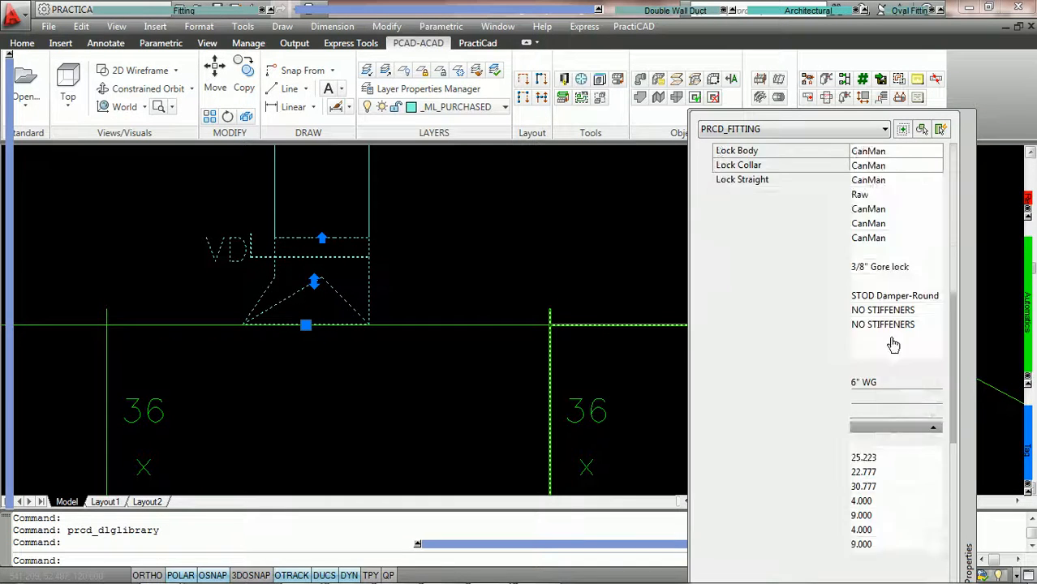
{"action": "scroll", "coordinate": [894, 495], "scroll_direction": "down", "scroll_amount": 4}
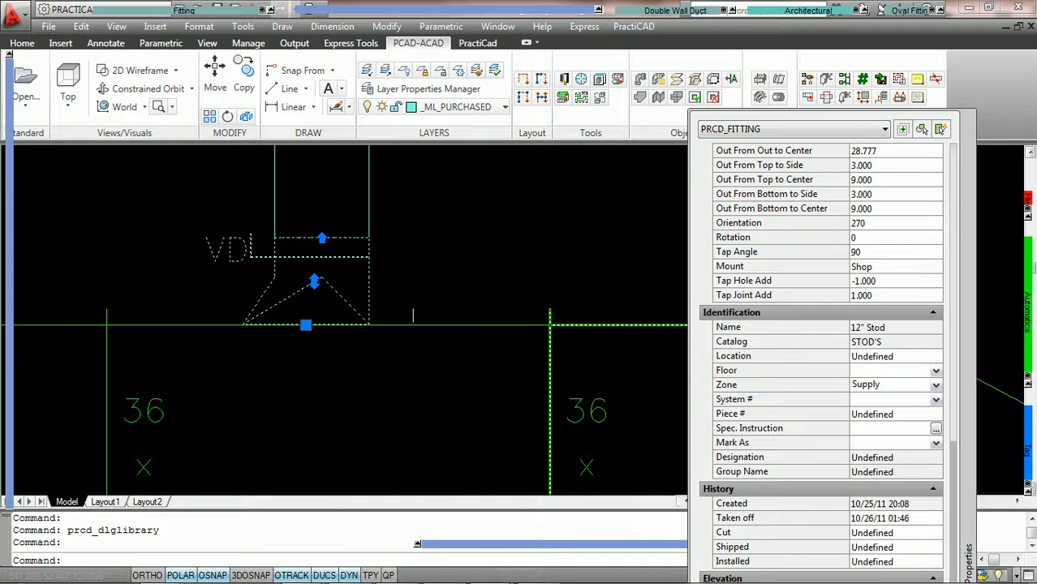
{"action": "mouse_move", "coordinate": [352, 313]}
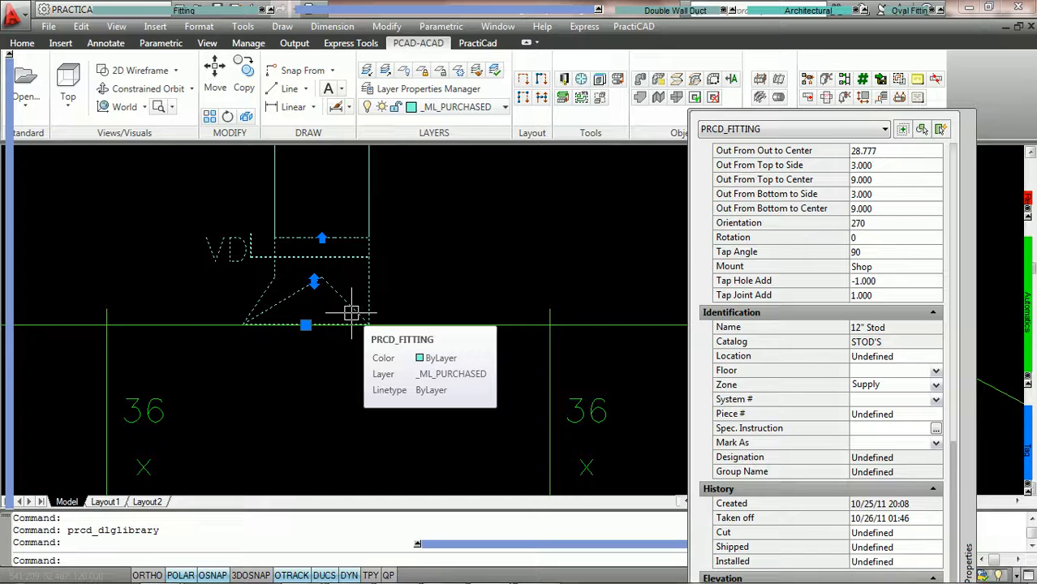
Set the catalog item name to Original in the takeoff settings, check the fitting's name in the export list, and cancel the export.
{"action": "left_click", "coordinate": [881, 80]}
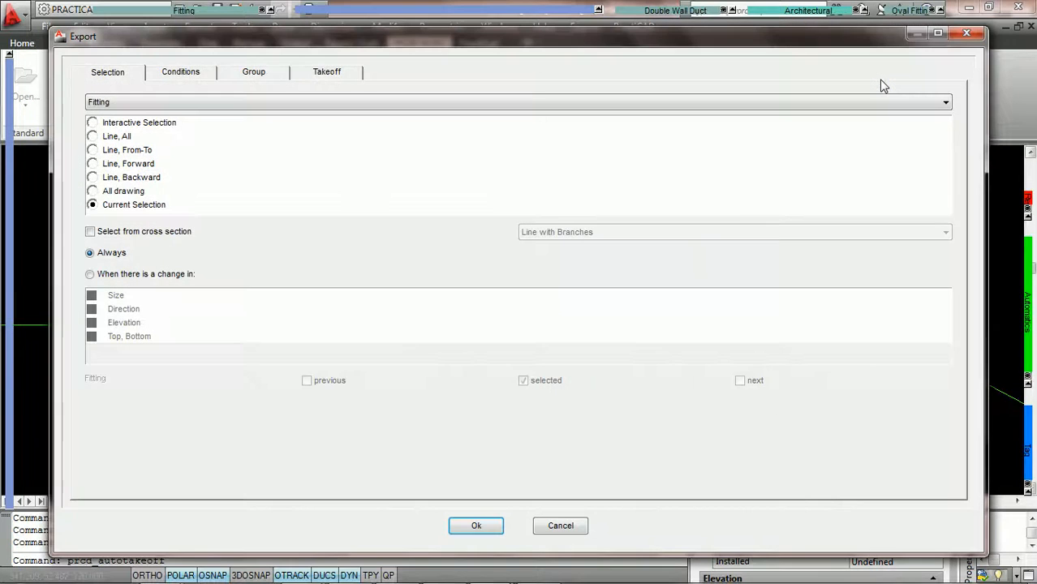
{"action": "left_click", "coordinate": [332, 76]}
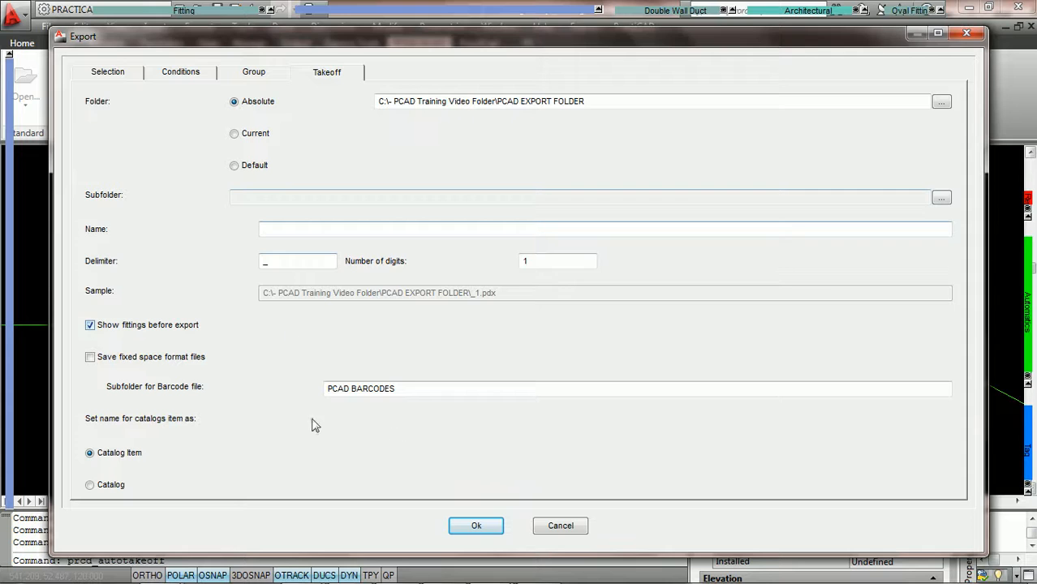
{"action": "left_click", "coordinate": [939, 32]}
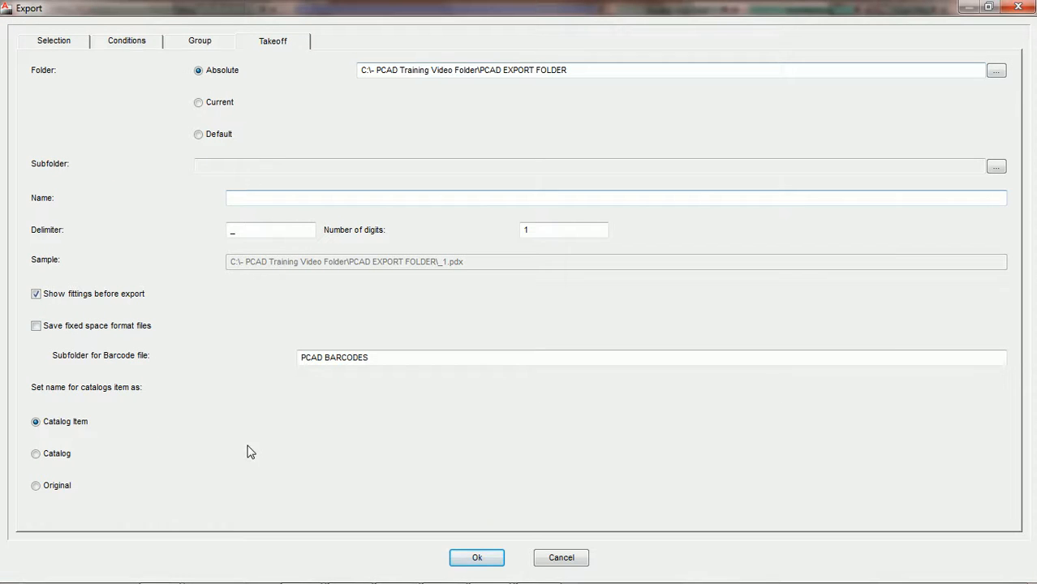
{"action": "left_click", "coordinate": [37, 489]}
{"action": "mouse_move", "coordinate": [507, 572]}
{"action": "left_click", "coordinate": [477, 556]}
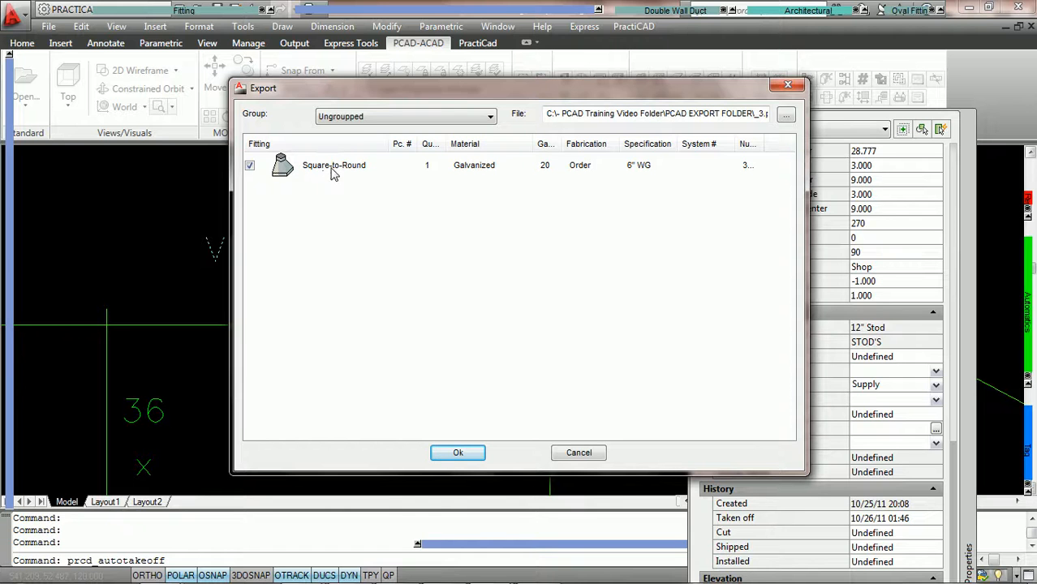
{"action": "left_click", "coordinate": [588, 456]}
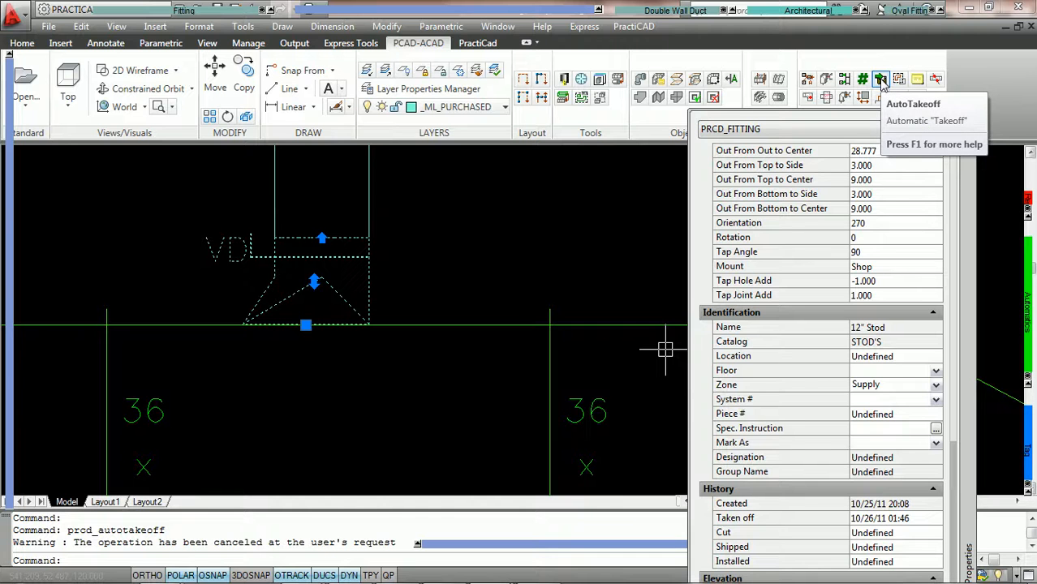
Set the catalog item name to Catalog, compare the export list's fitting name with the fitting's properties, and cancel the export.
{"action": "left_click", "coordinate": [881, 80]}
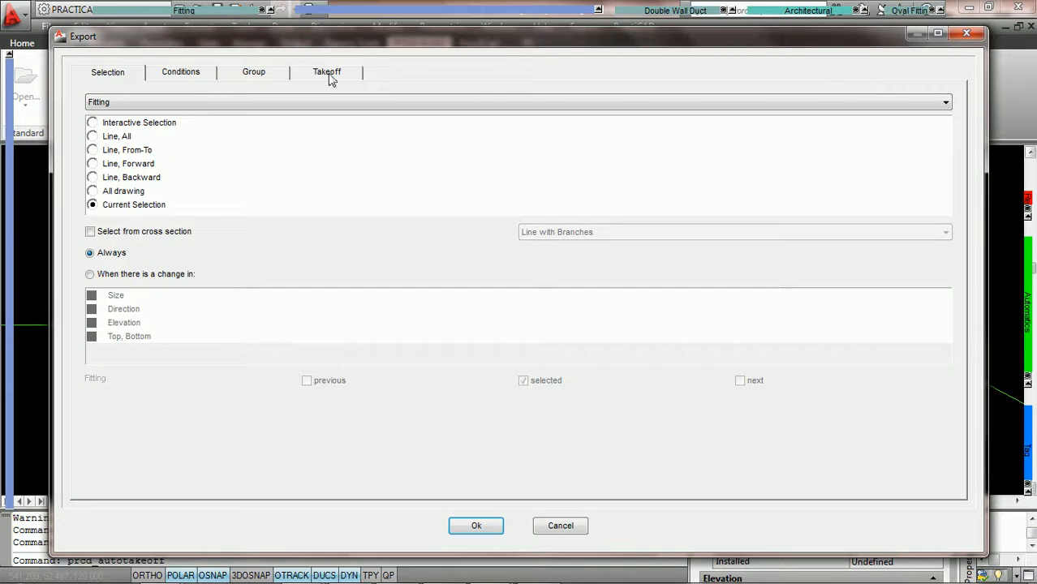
{"action": "left_click", "coordinate": [329, 74]}
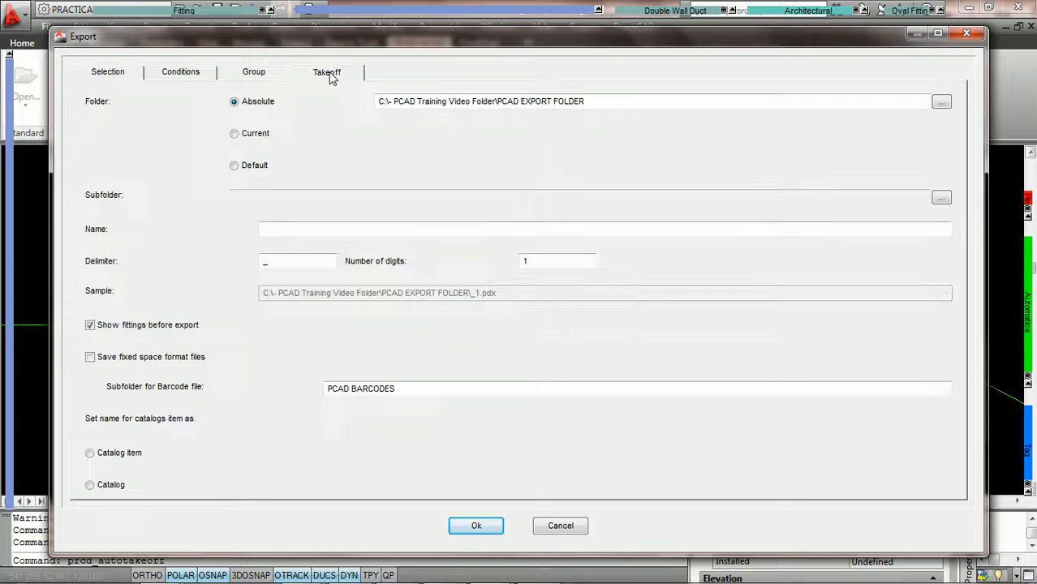
{"action": "left_click", "coordinate": [90, 487]}
{"action": "left_click", "coordinate": [477, 526]}
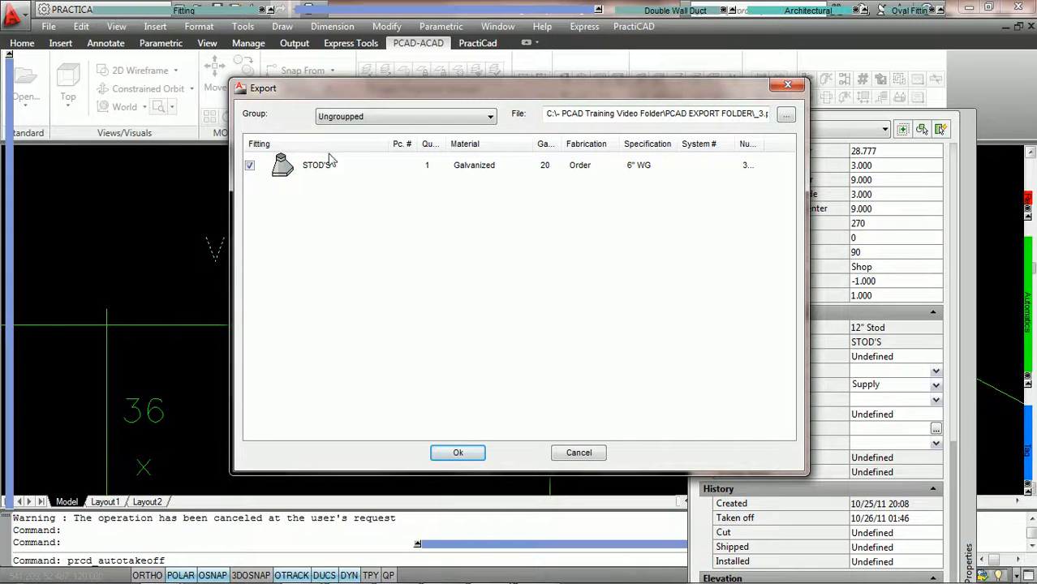
{"action": "left_click_drag", "start_coordinate": [341, 87], "coordinate": [235, 101]}
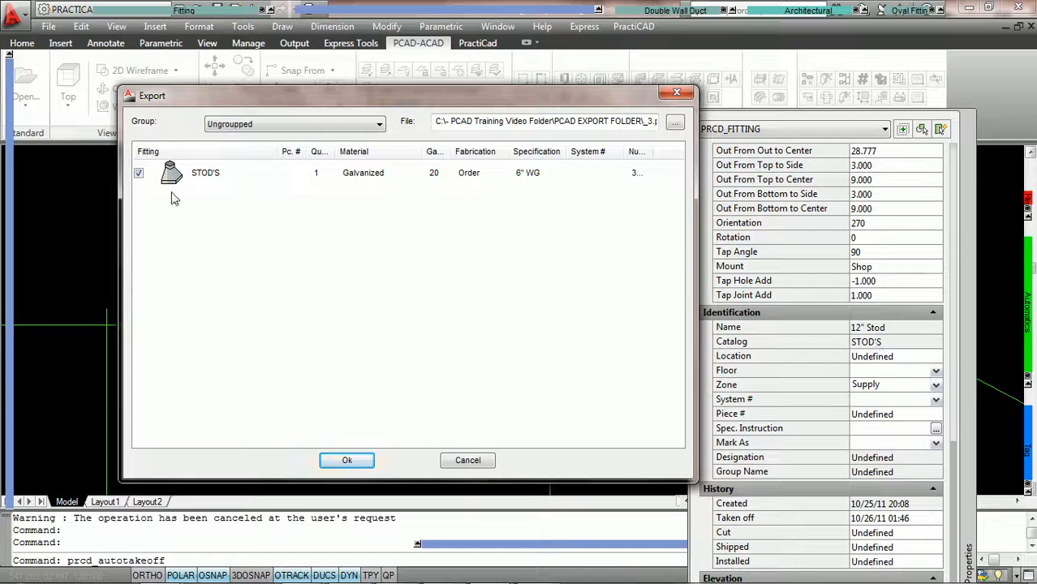
{"action": "left_click", "coordinate": [485, 467]}
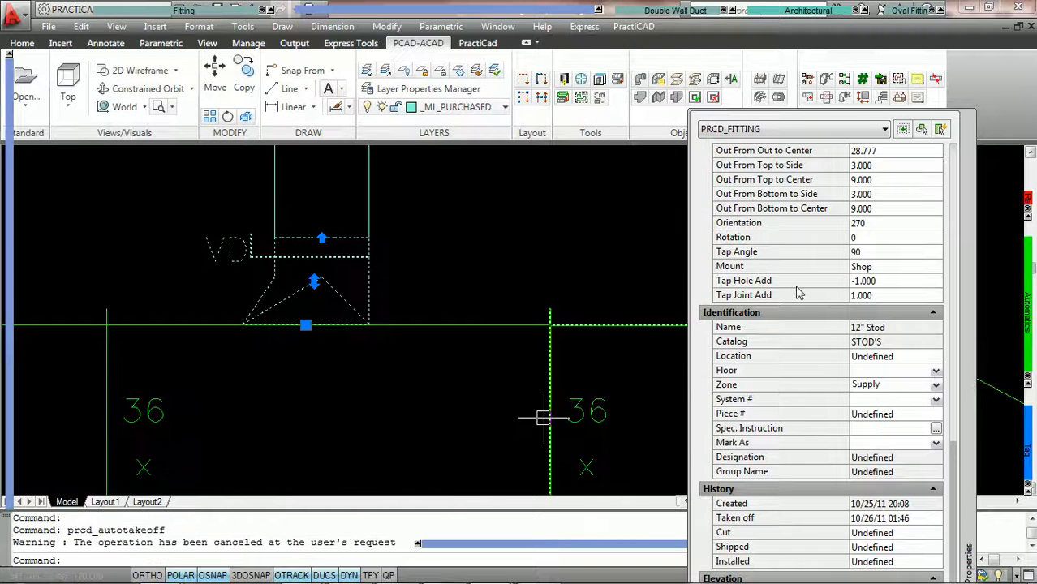
Set the catalog item name to Catalog Item, accept the takeoff settings, and compare the export list's fitting name with its Identification properties.
{"action": "left_click", "coordinate": [881, 81]}
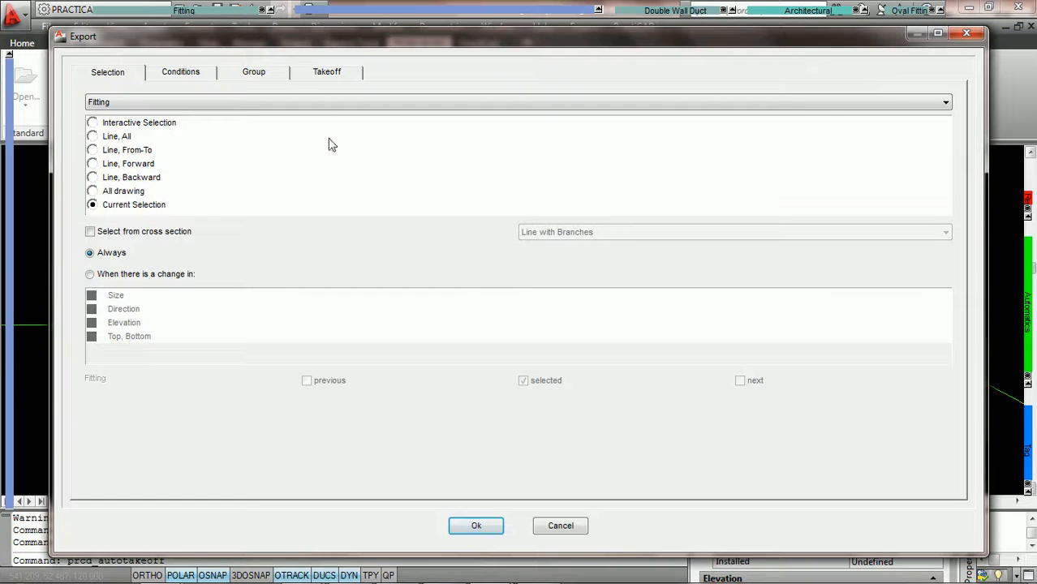
{"action": "left_click", "coordinate": [339, 77]}
{"action": "left_click", "coordinate": [90, 453]}
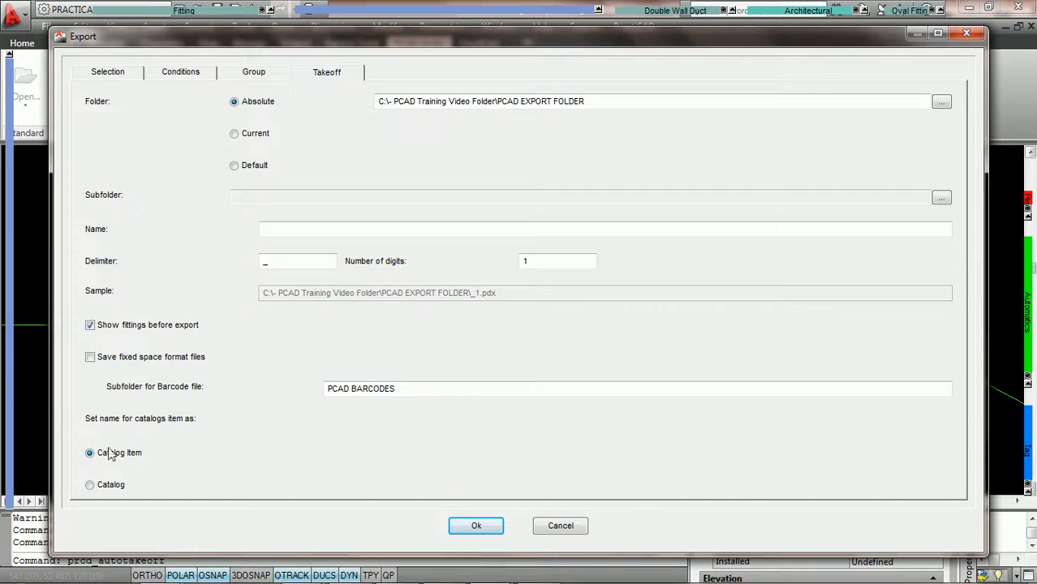
{"action": "left_click", "coordinate": [477, 526]}
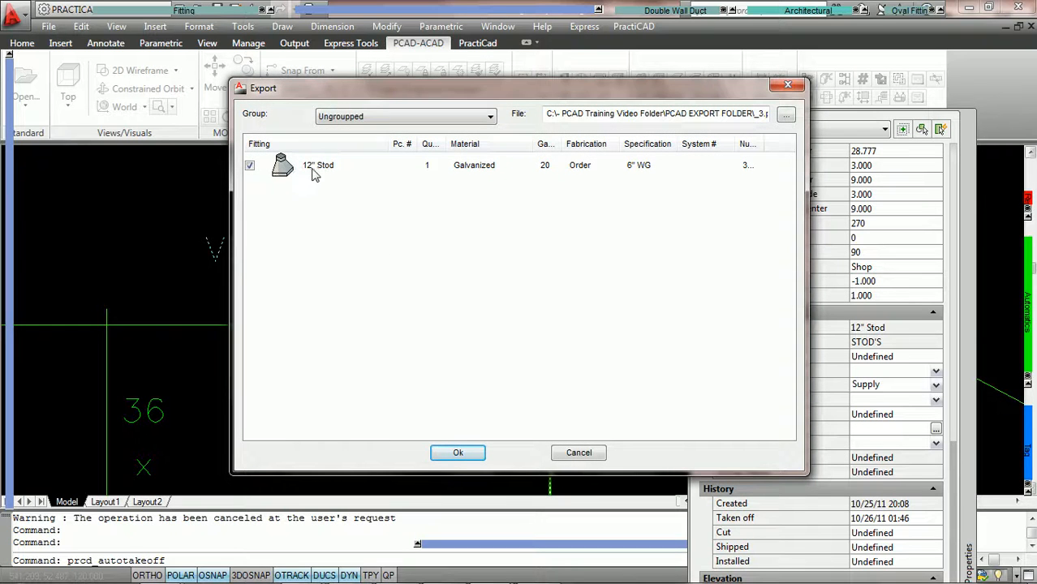
{"action": "left_click_drag", "start_coordinate": [384, 100], "coordinate": [260, 109]}
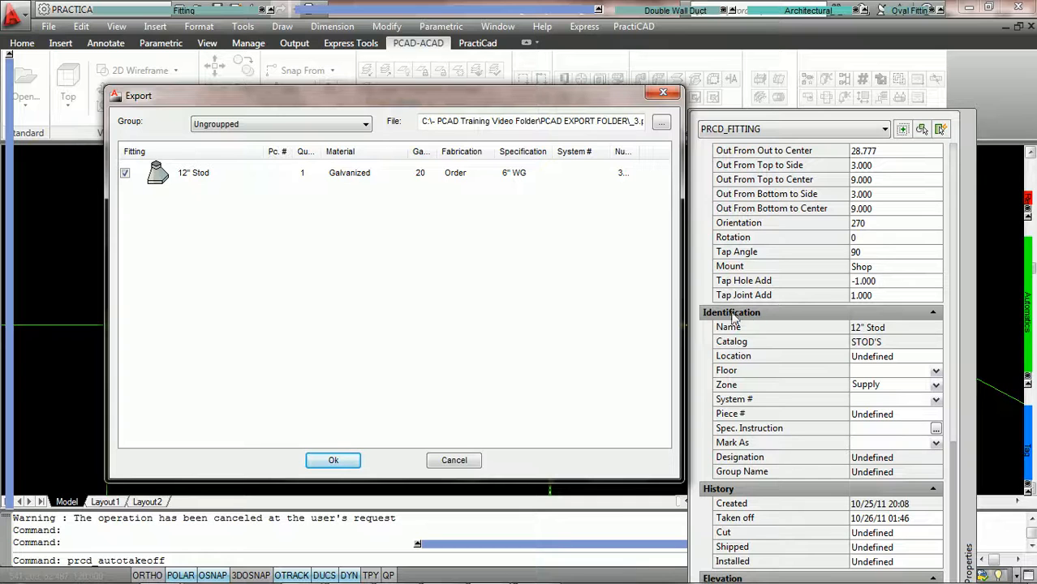